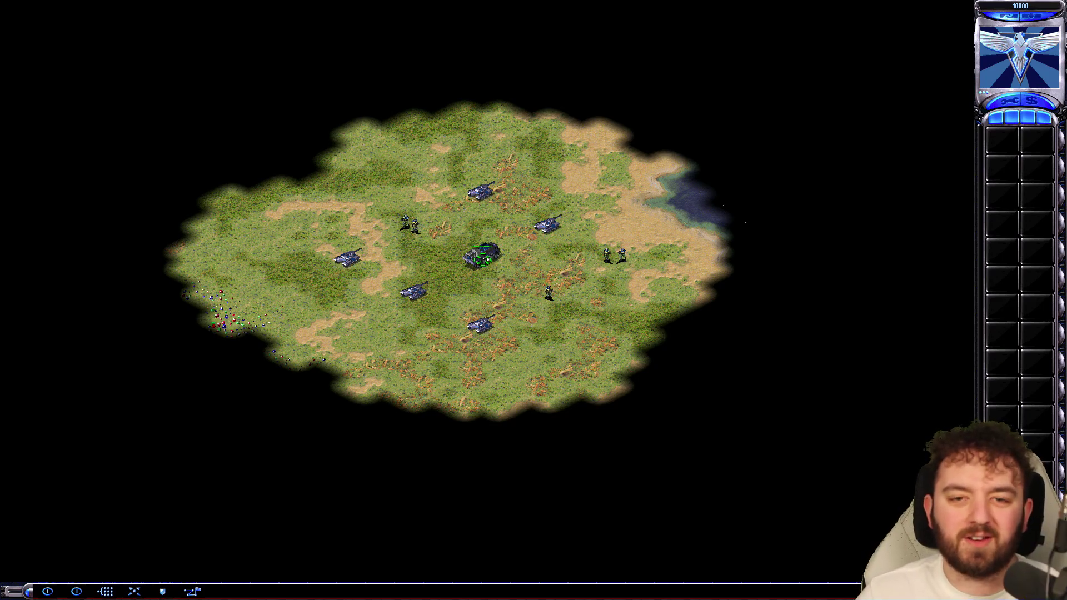
# Step: Deploy the MCV into a Construction Yard and send the selected tanks and infantry west
pyautogui.click(483, 257)
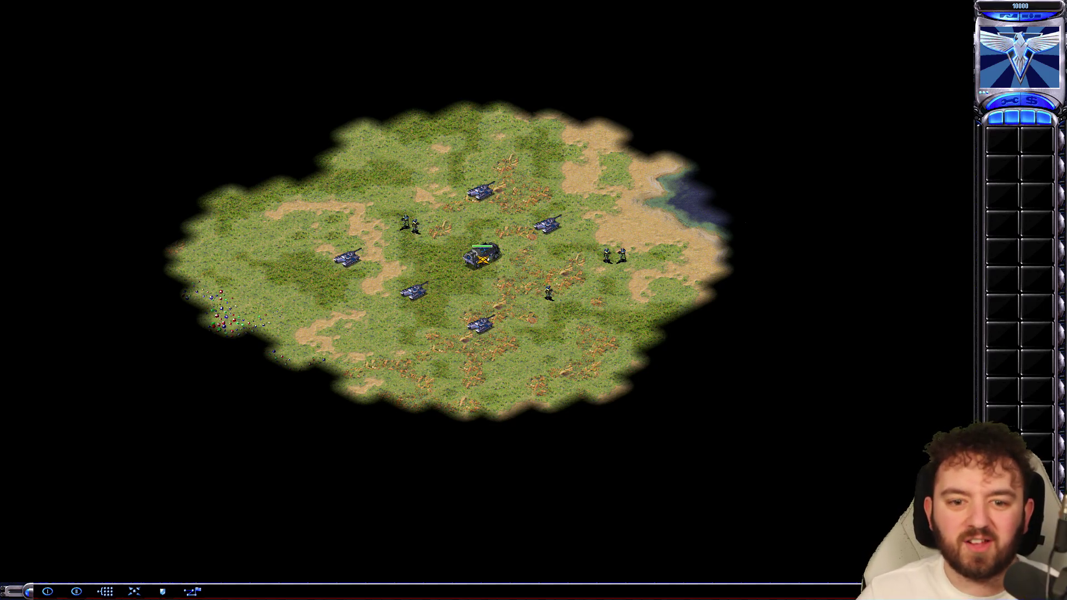
pyautogui.click(340, 247)
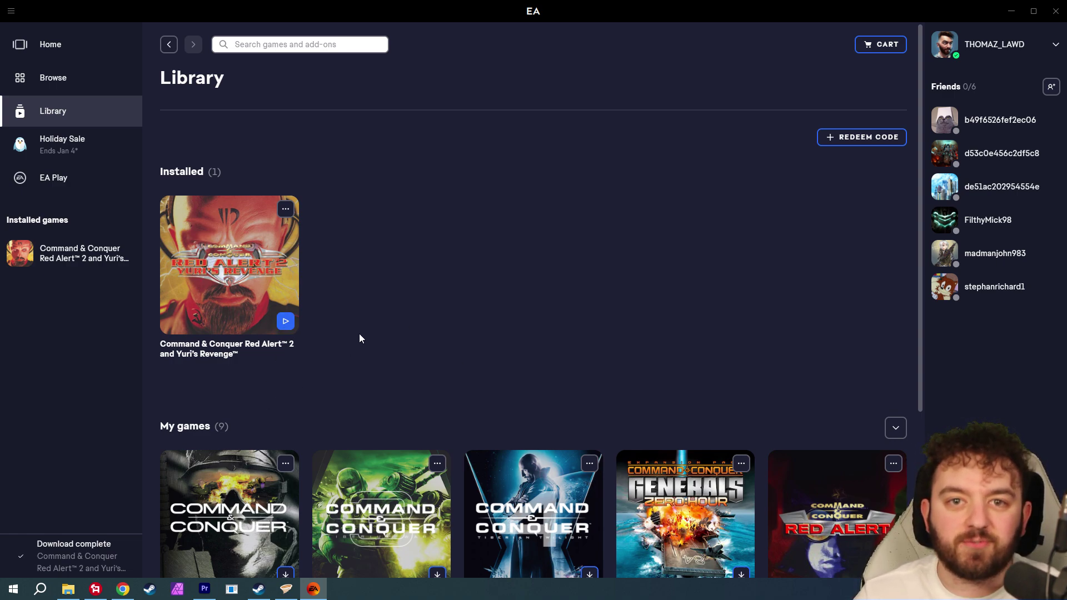
# Step: Browse to EA Games\Command and Conquer Red Alert II and open the RA2 settings file in Notepad
pyautogui.click(67, 589)
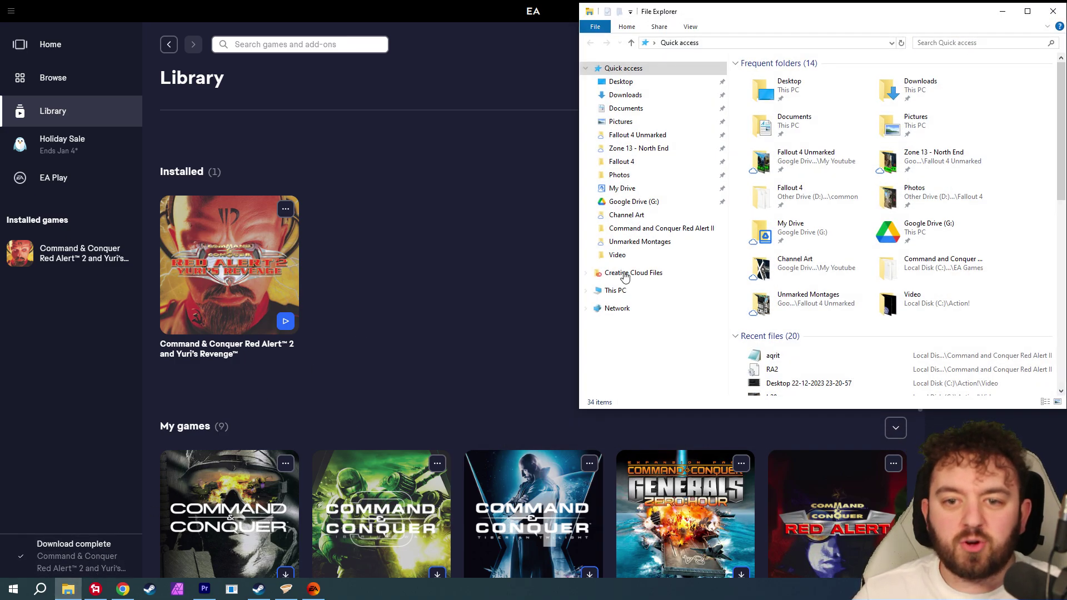
pyautogui.click(661, 229)
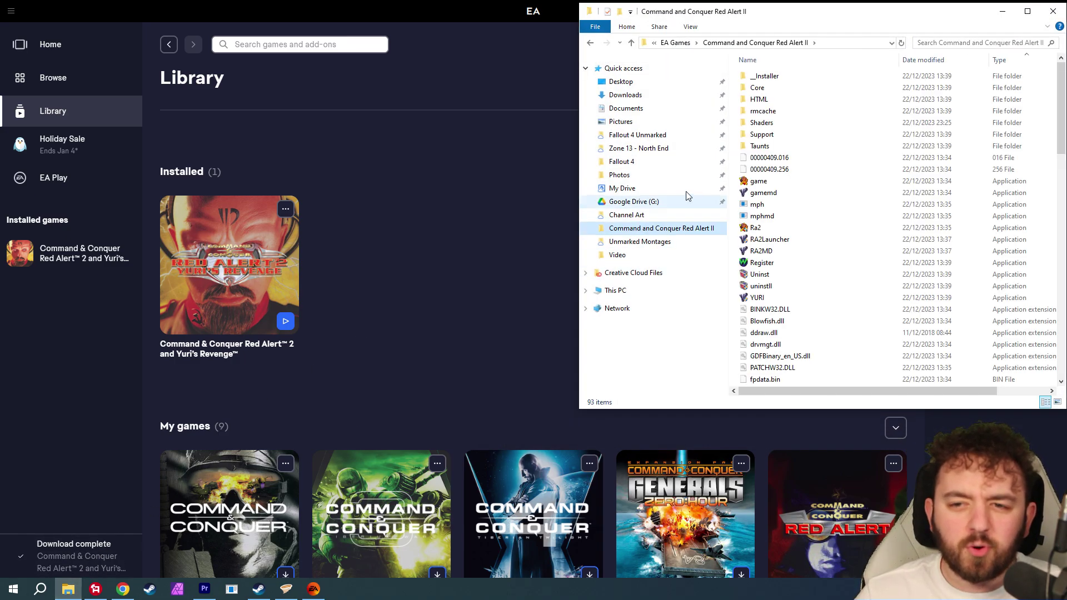
pyautogui.click(675, 43)
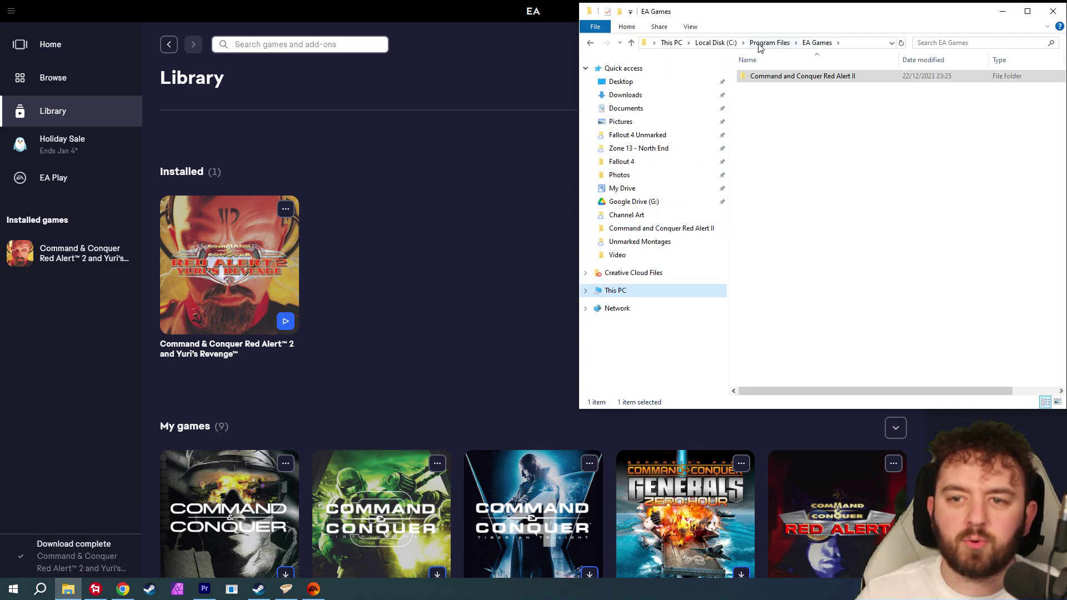
pyautogui.doubleClick(815, 80)
pyautogui.moveTo(827, 17)
pyautogui.mouseDown()
pyautogui.moveTo(677, 37)
pyautogui.moveTo(823, 22)
pyautogui.mouseUp()
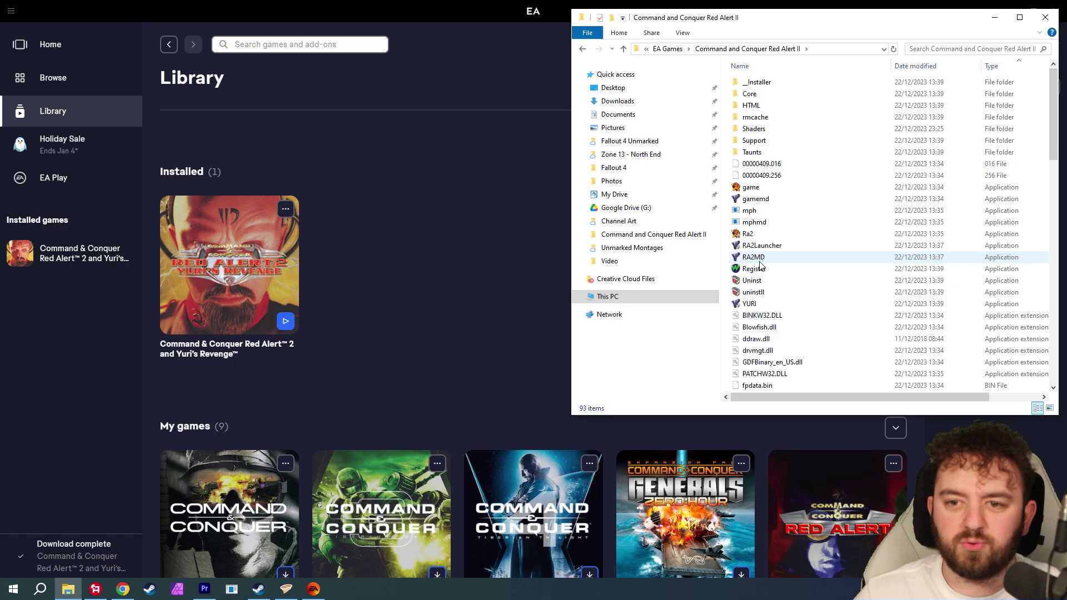
pyautogui.scroll(-3, 793, 247)
pyautogui.scroll(-3, 793, 248)
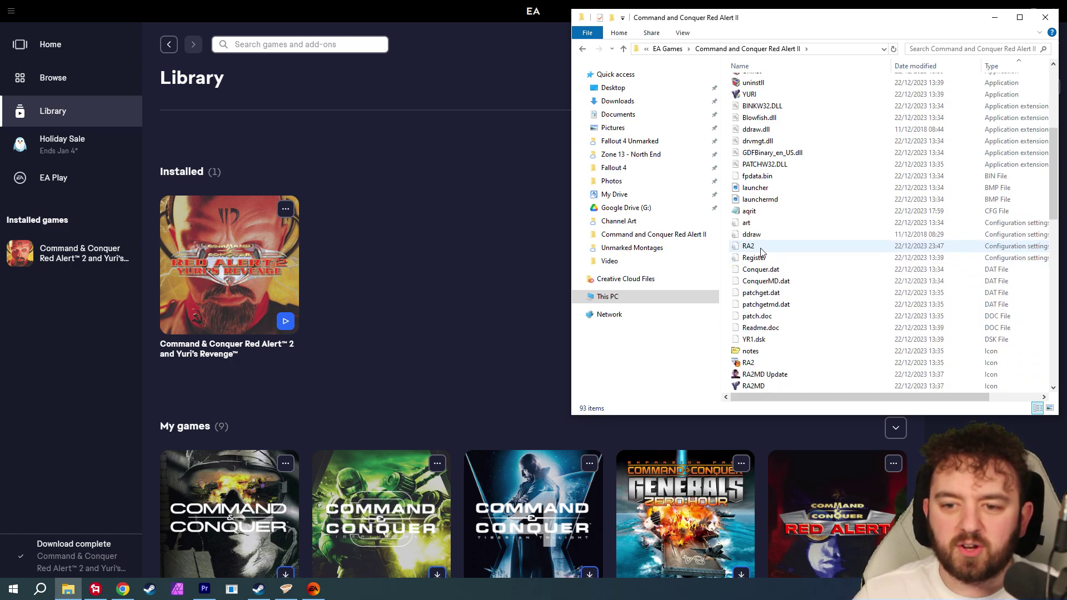
pyautogui.doubleClick(1032, 248)
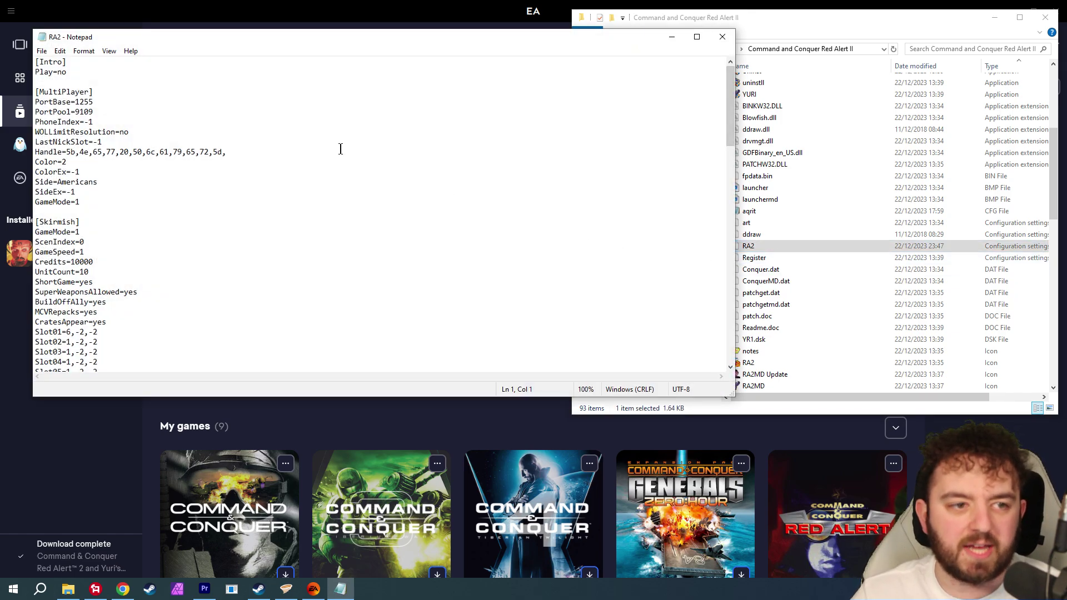
# Step: Locate the ScreenWidth and ScreenHeight entries in the RA2 file's [Video] section
pyautogui.scroll(-10, 195, 195)
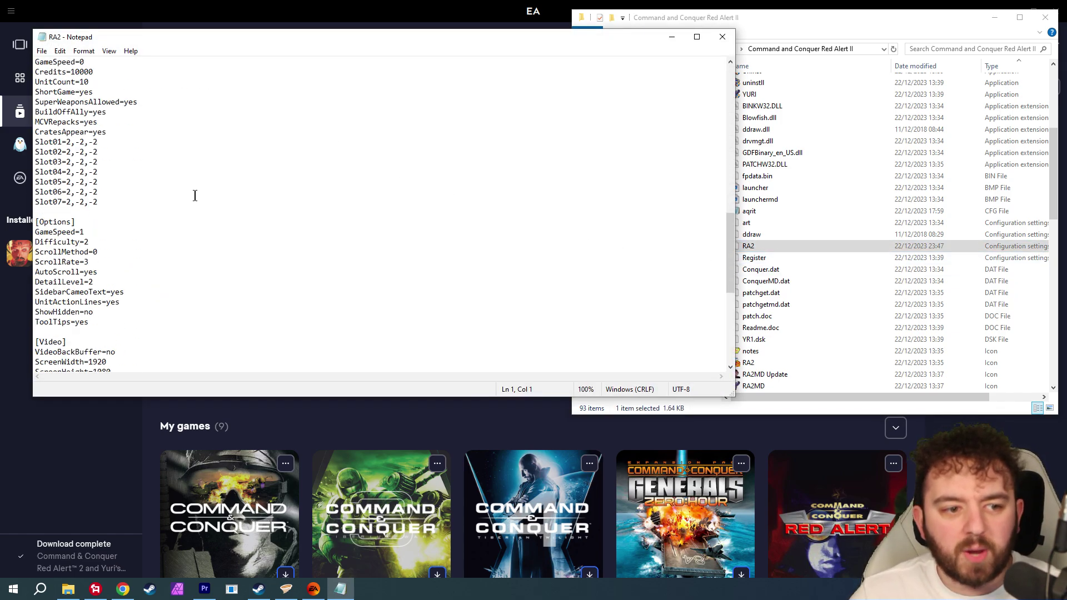
pyautogui.scroll(-6, 195, 196)
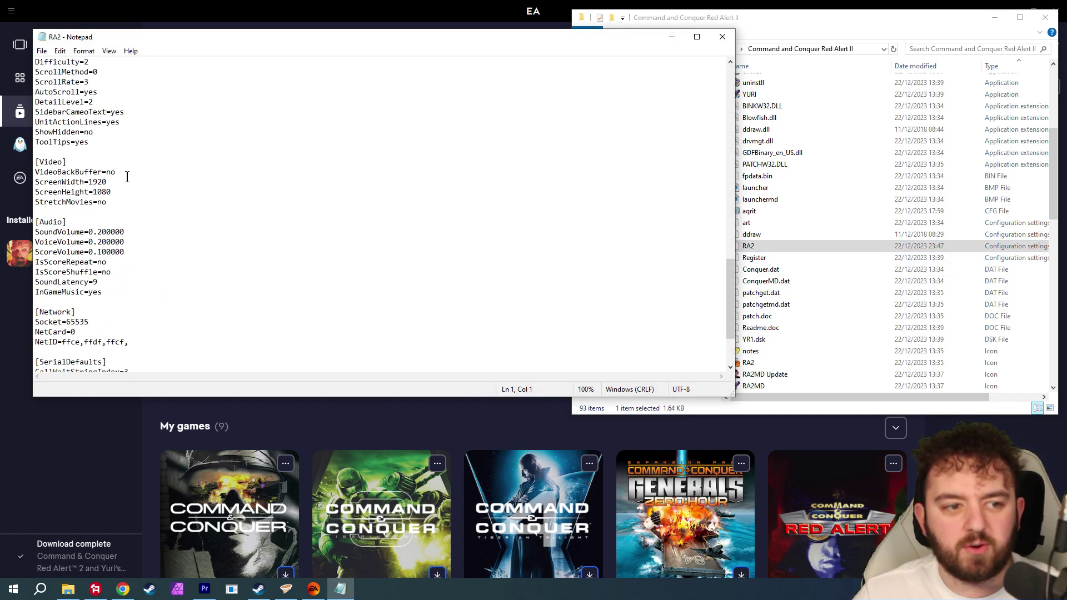
pyautogui.hotkey('ctrl', 'f')
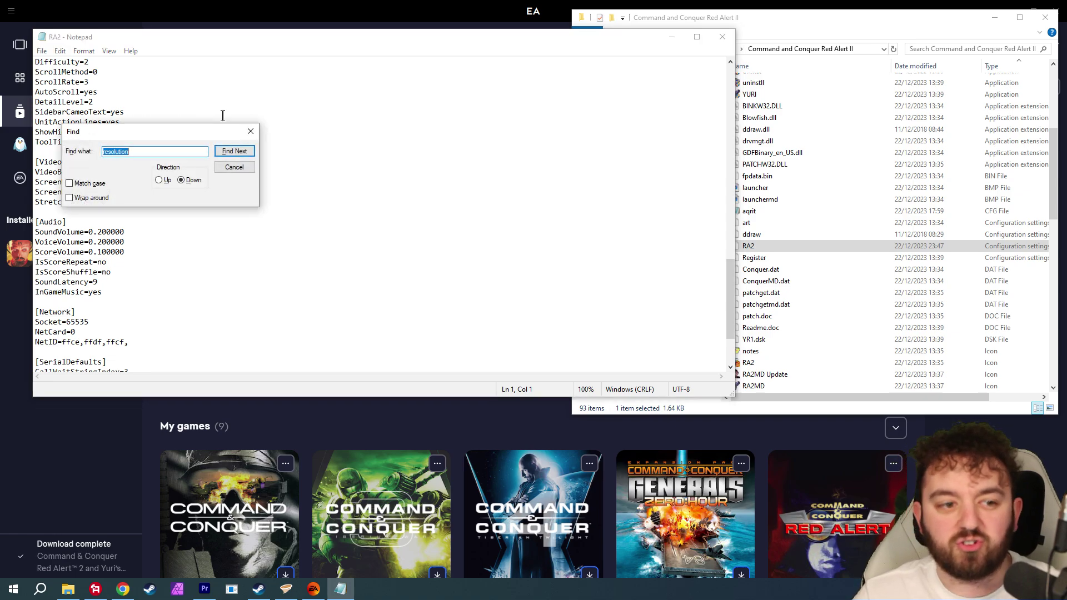
pyautogui.click(251, 132)
pyautogui.click(120, 172)
pyautogui.keyDown('shift'); pyautogui.click(35, 173); pyautogui.keyUp('shift')
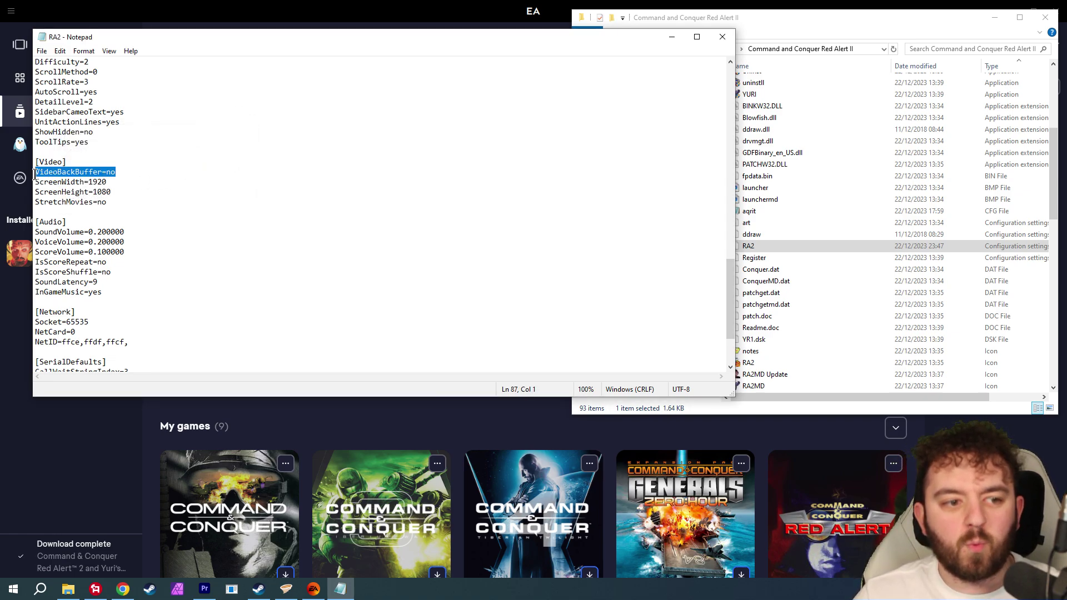
pyautogui.click(108, 183)
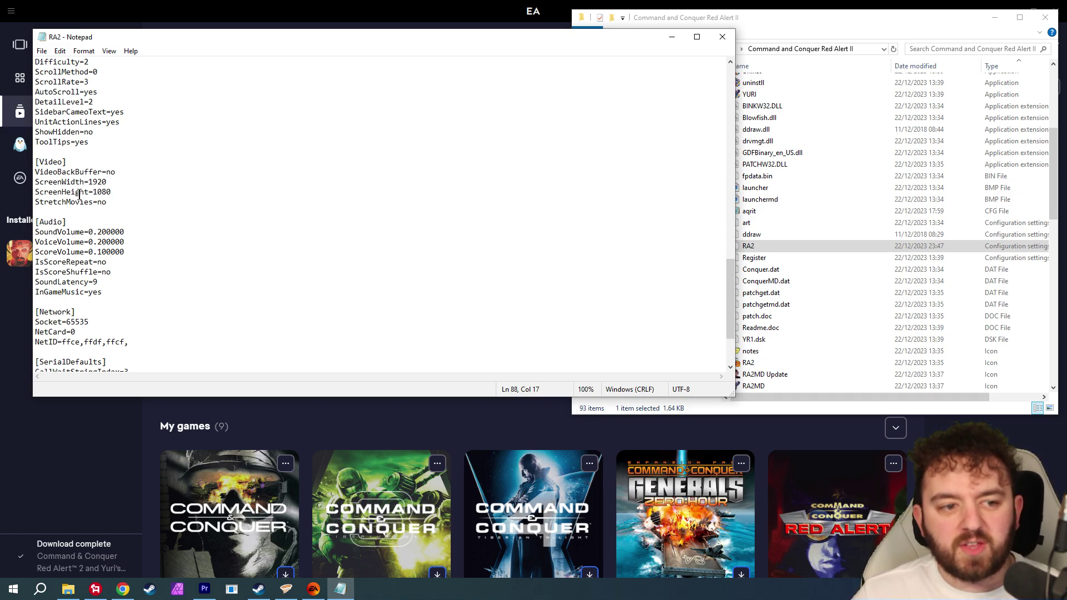
# Step: Edit the resolution values, keeping ScreenWidth=1920 and ScreenHeight=1080, then save and close RA2
pyautogui.moveTo(88, 181); pyautogui.dragTo(124, 180)
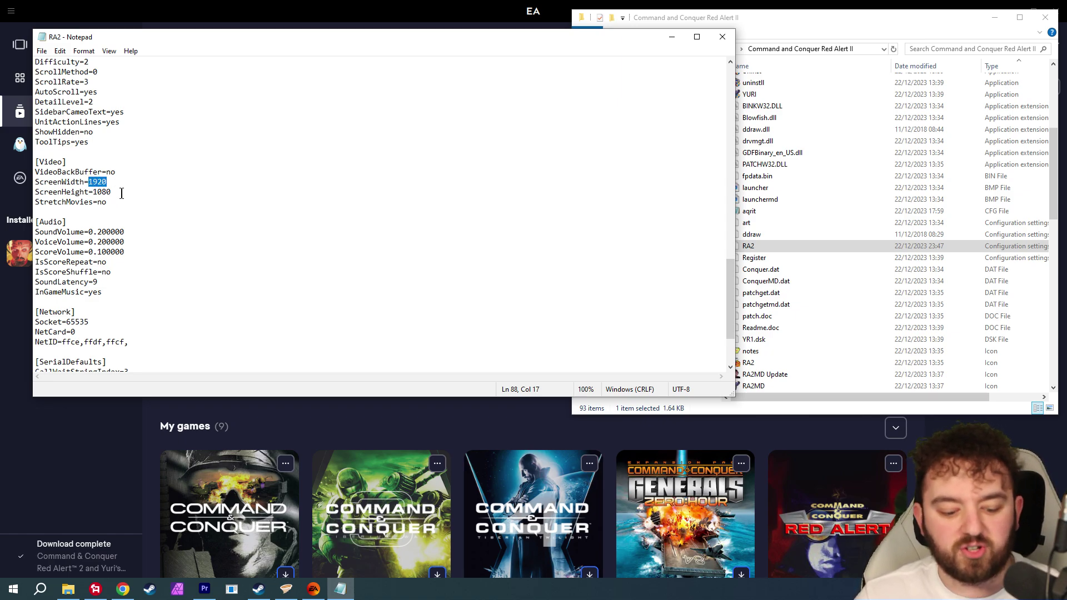
pyautogui.write('2')
pyautogui.moveTo(108, 193); pyautogui.dragTo(94, 190)
pyautogui.write('1')
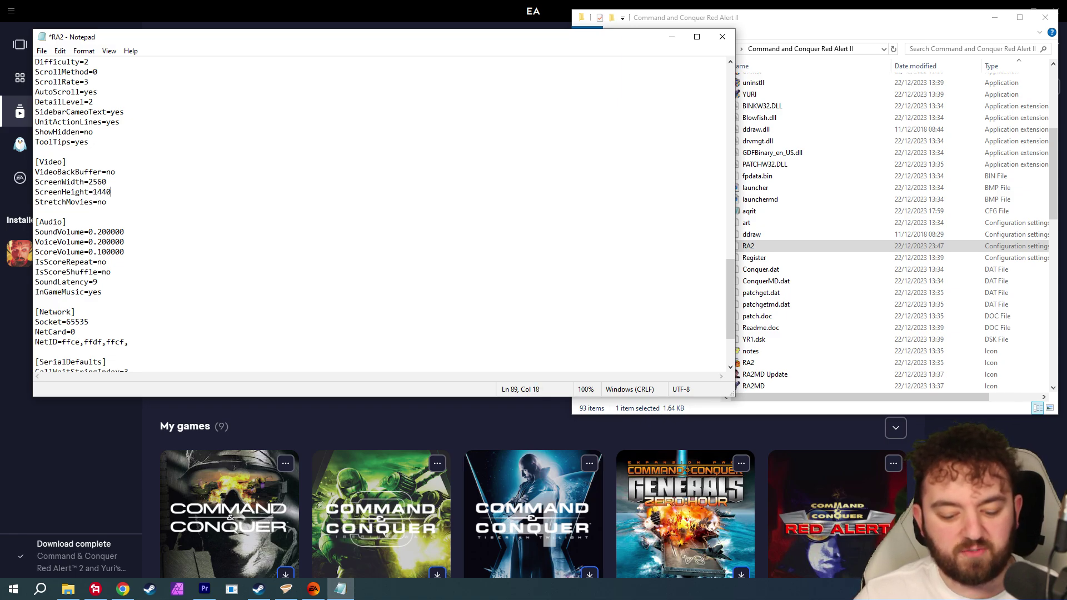
pyautogui.moveTo(107, 193); pyautogui.dragTo(91, 183)
pyautogui.write('0')
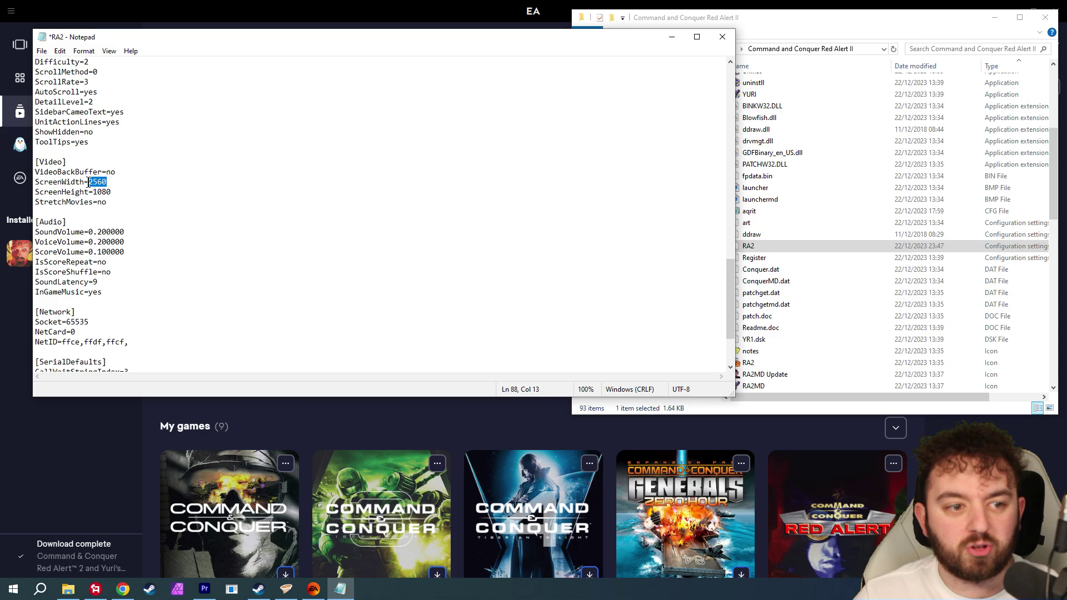
pyautogui.write('19')
pyautogui.click(251, 210)
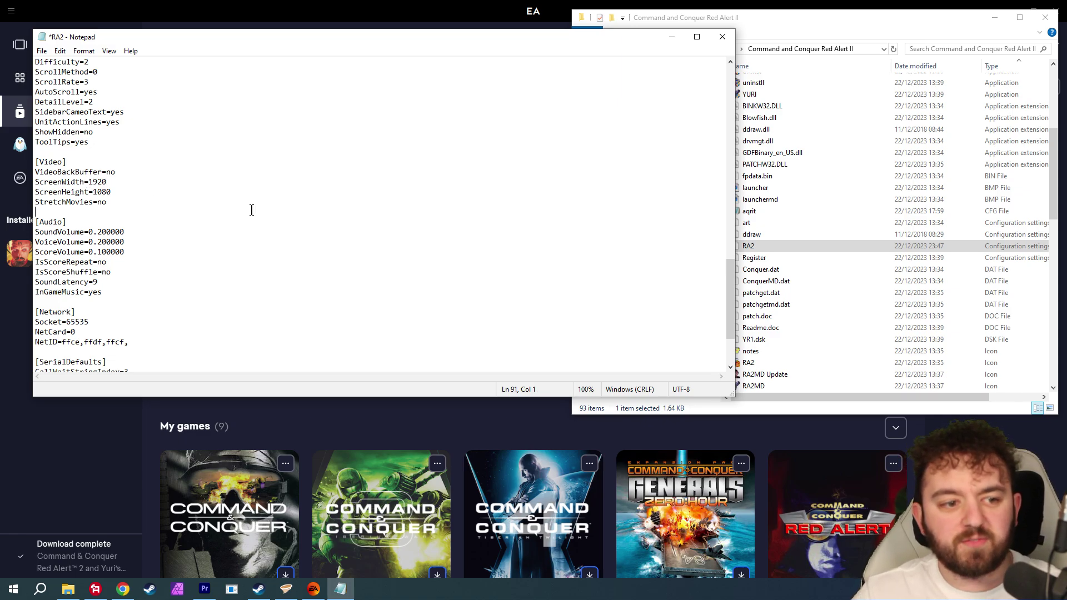
pyautogui.hotkey('ctrl', 's')
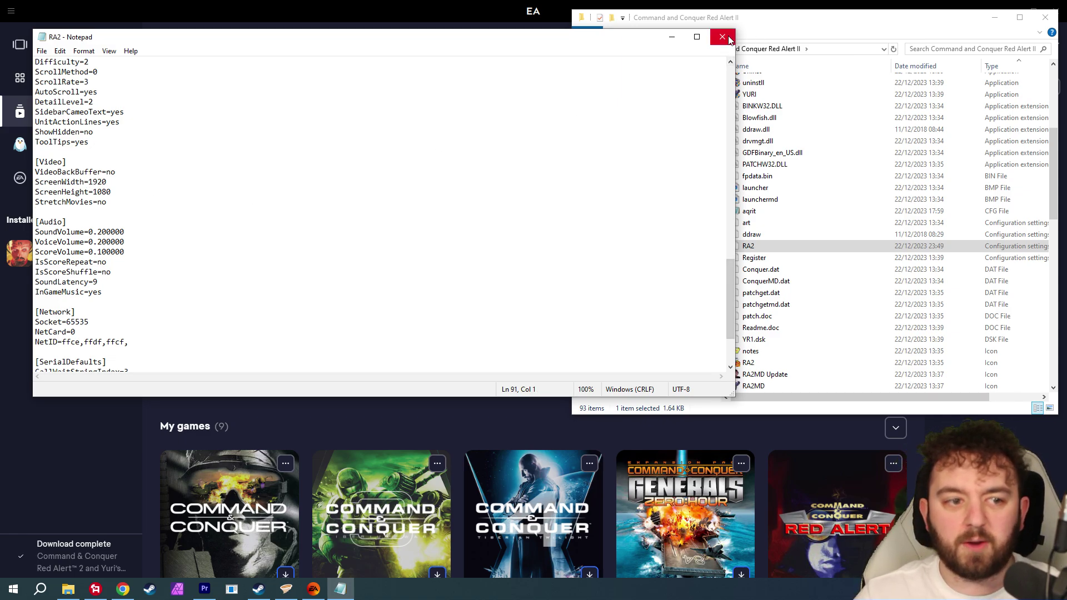
pyautogui.click(722, 37)
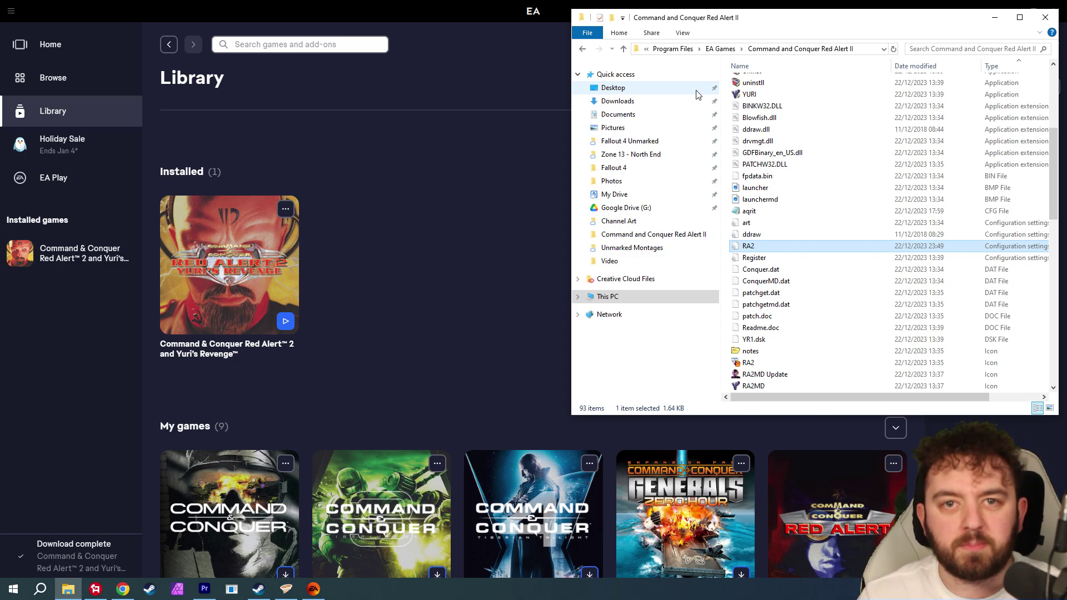
# Step: Download ddwrapper.zip from the bitpatch page, allowing the insecure file, and open it in WinRAR
pyautogui.click(123, 589)
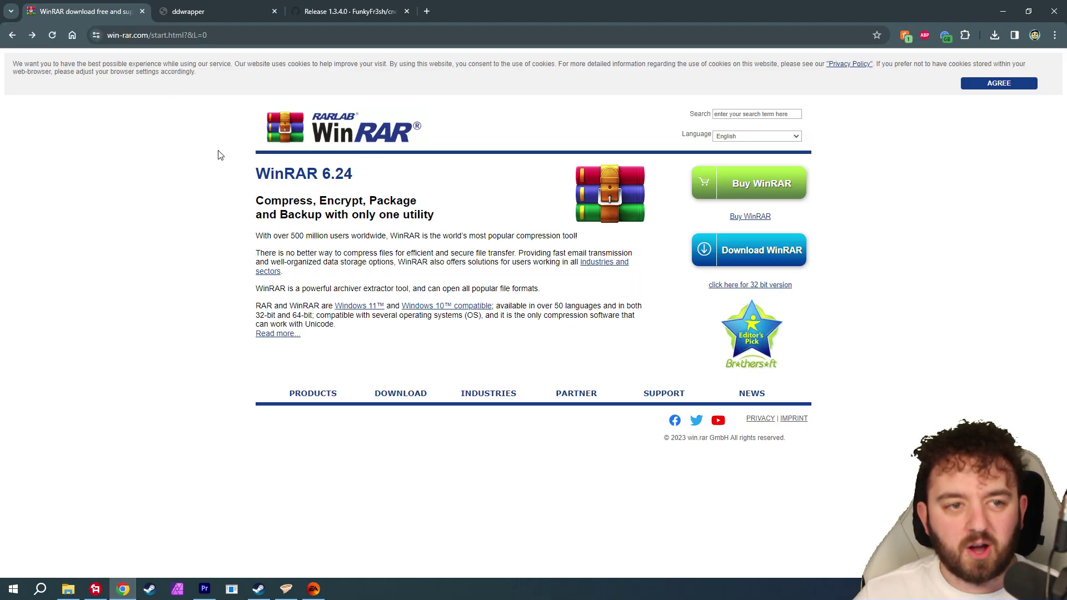
pyautogui.click(216, 5)
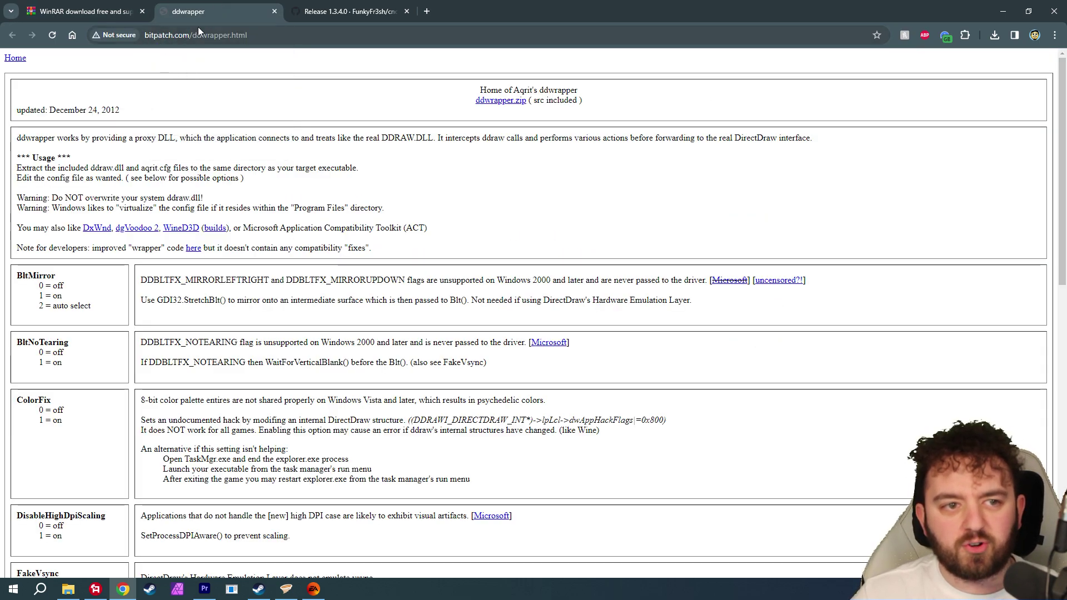
pyautogui.click(510, 103)
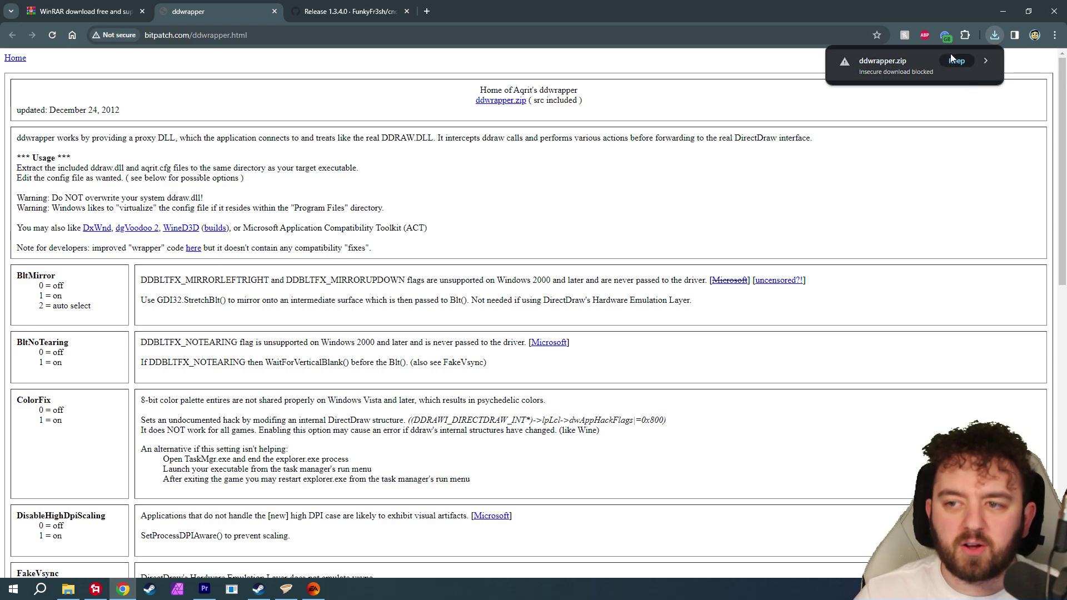
pyautogui.click(987, 67)
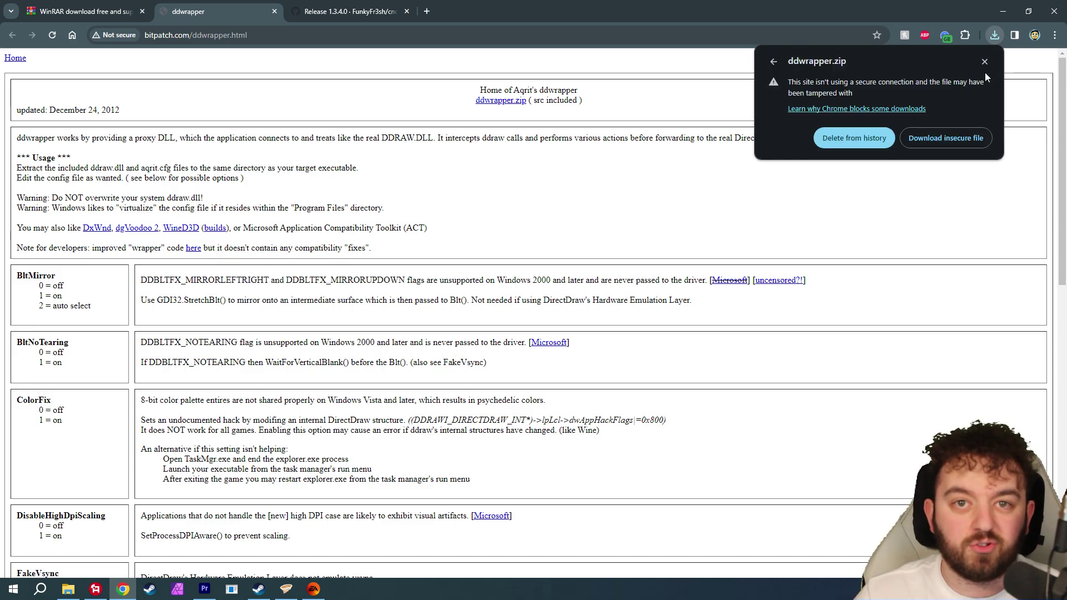
pyautogui.click(933, 137)
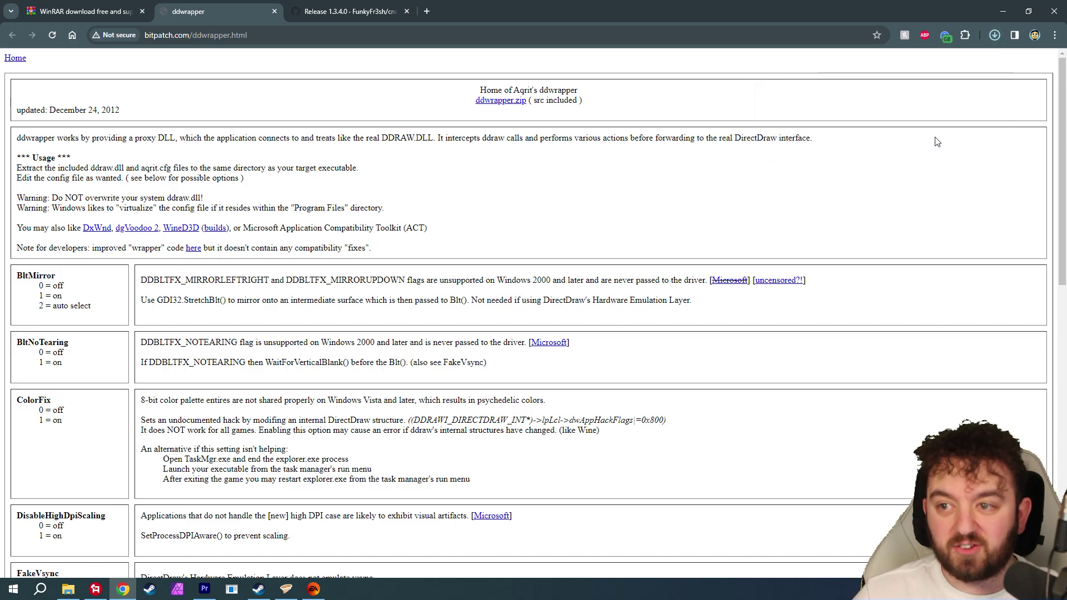
pyautogui.click(994, 36)
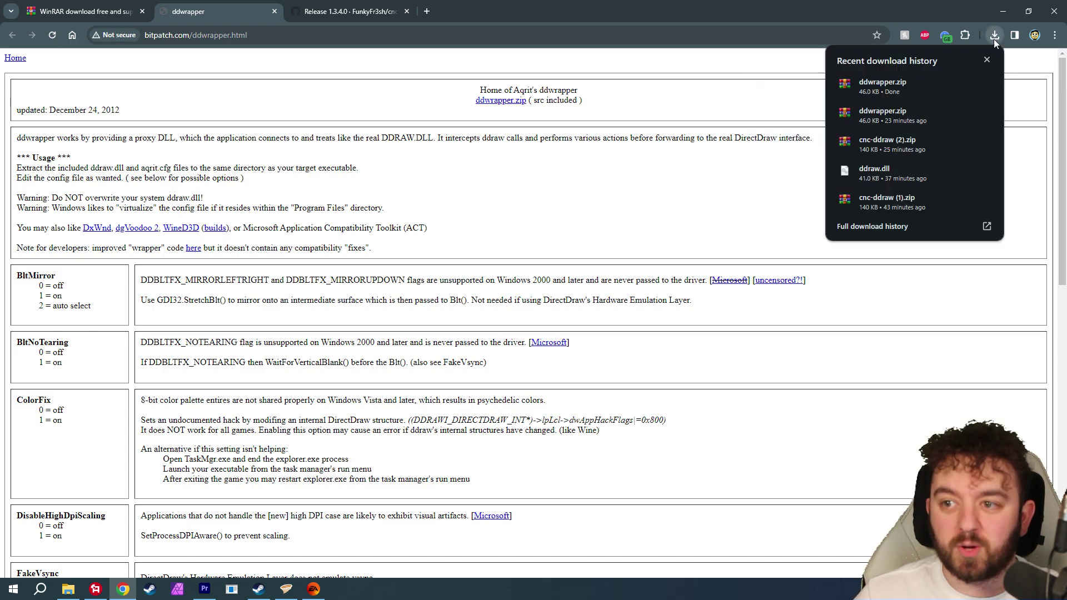
pyautogui.click(888, 81)
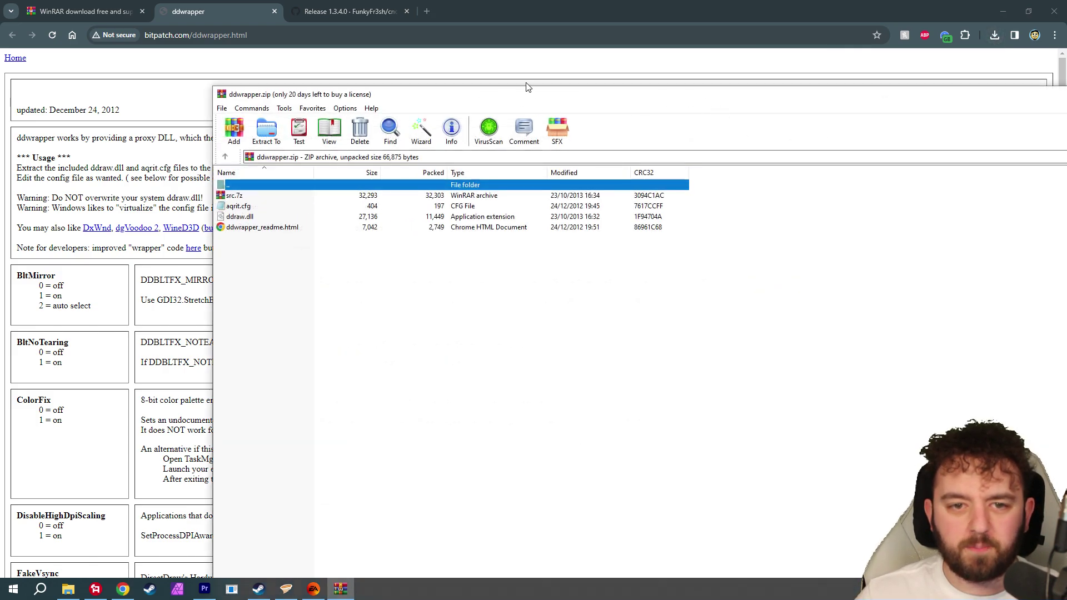
# Step: Arrange the ddwrapper archive and Red Alert II folder windows side by side
pyautogui.moveTo(531, 103); pyautogui.dragTo(314, 19)
pyautogui.click(68, 589)
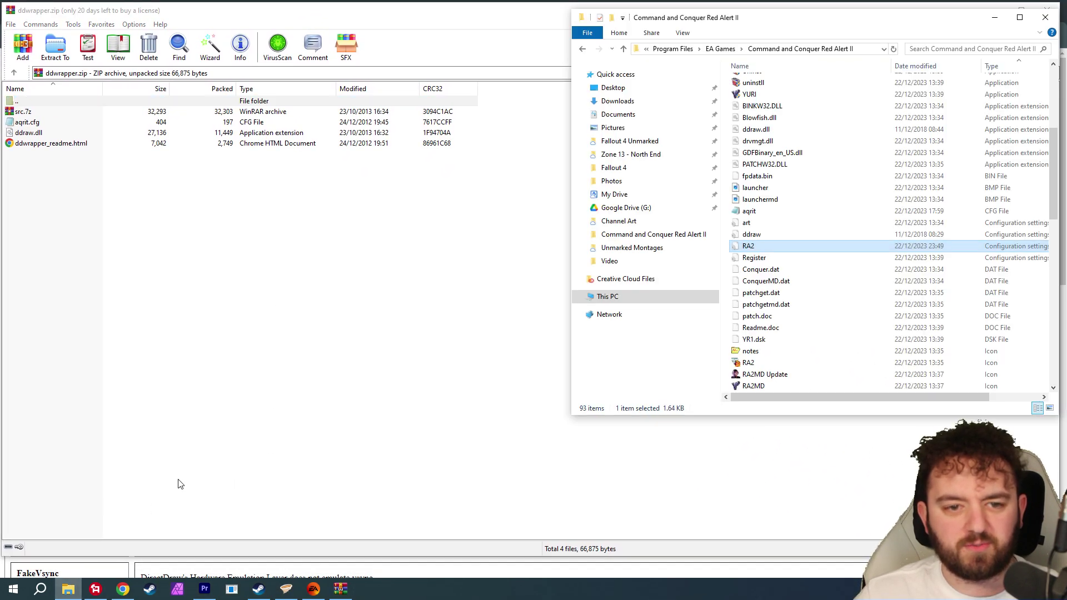
pyautogui.moveTo(532, 18); pyautogui.dragTo(513, 30)
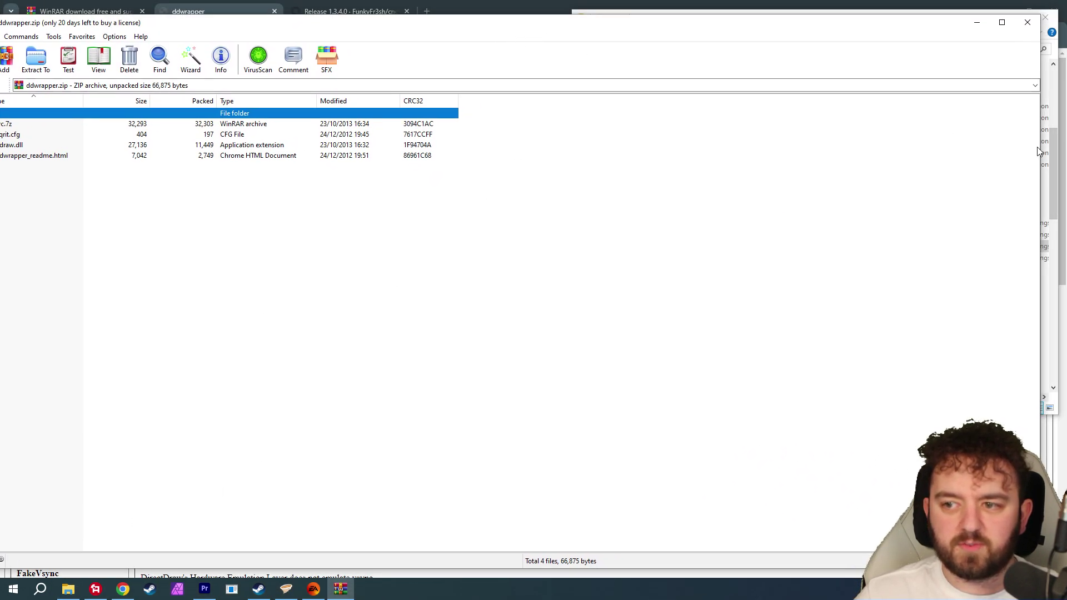
pyautogui.moveTo(1039, 149); pyautogui.dragTo(431, 150)
pyautogui.moveTo(288, 28); pyautogui.dragTo(436, 22)
pyautogui.click(810, 305)
pyautogui.scroll(6, 809, 278)
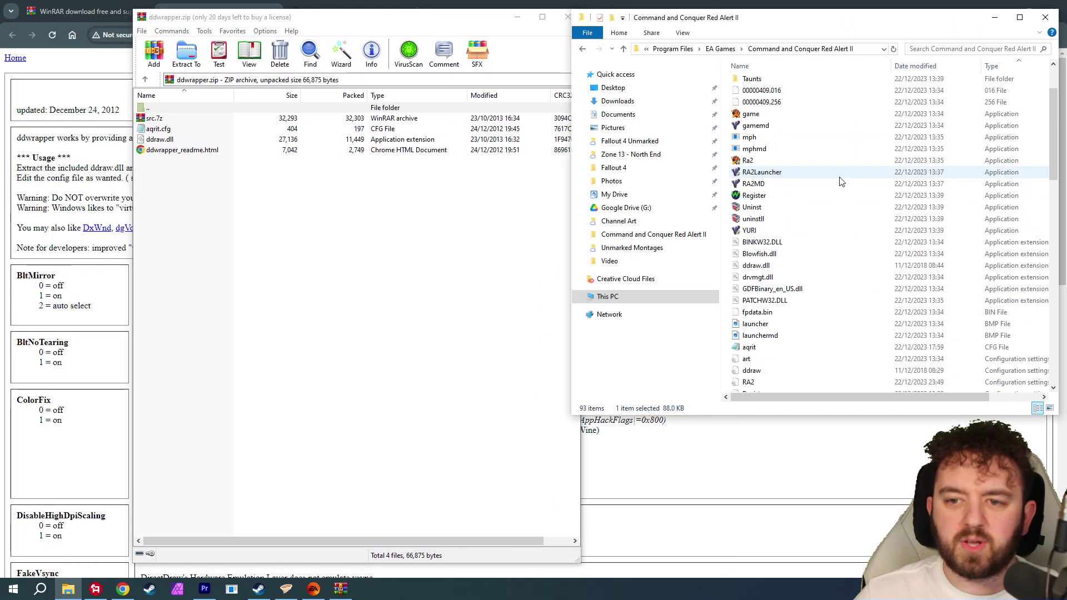
pyautogui.click(412, 180)
# Step: Copy ddraw.dll and aqrit.cfg into the Red Alert II folder, replacing the existing files
pyautogui.click(161, 139)
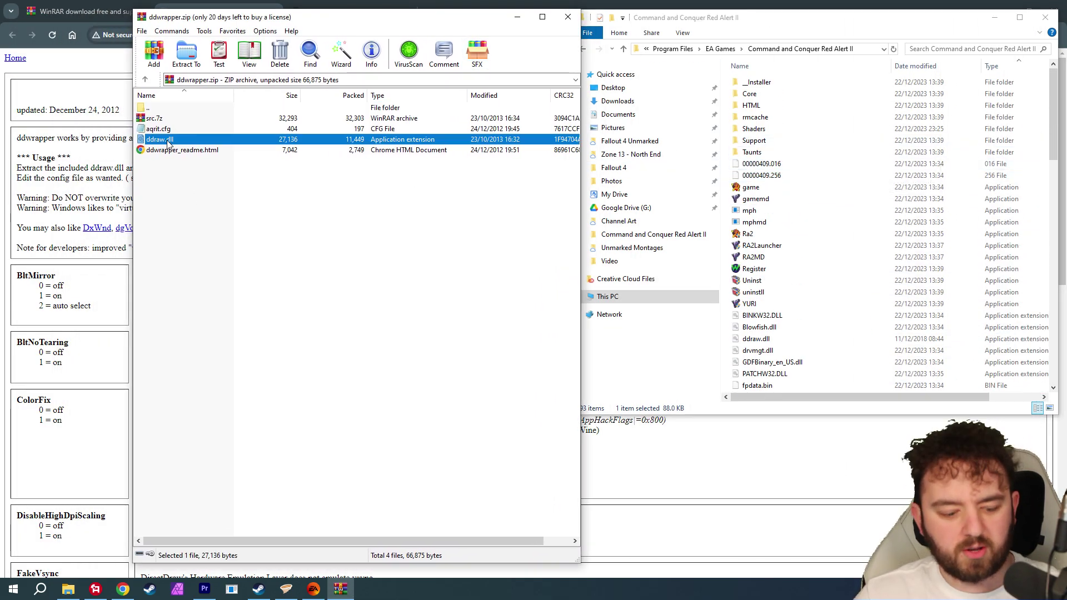
pyautogui.keyDown('ctrl'); pyautogui.click(161, 132); pyautogui.keyUp('ctrl')
pyautogui.moveTo(161, 131); pyautogui.dragTo(1017, 168)
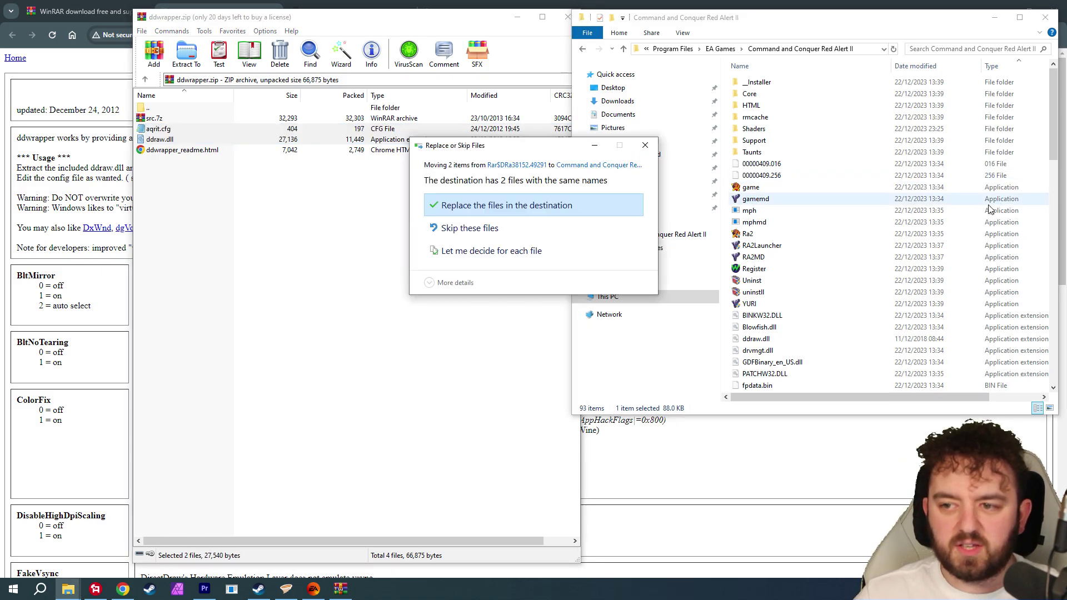
pyautogui.click(495, 210)
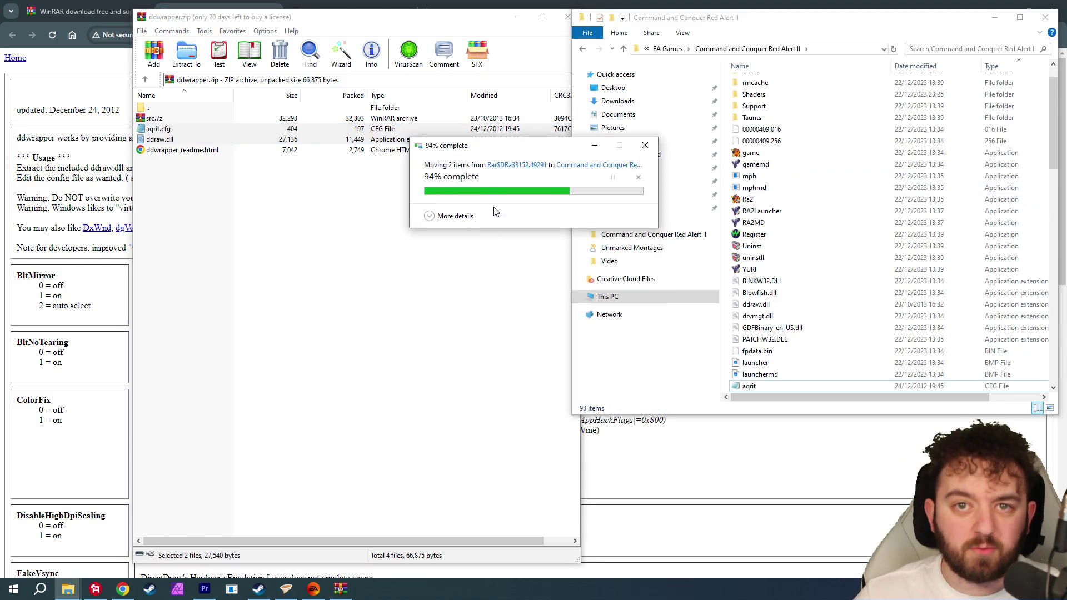
pyautogui.scroll(-3, 751, 289)
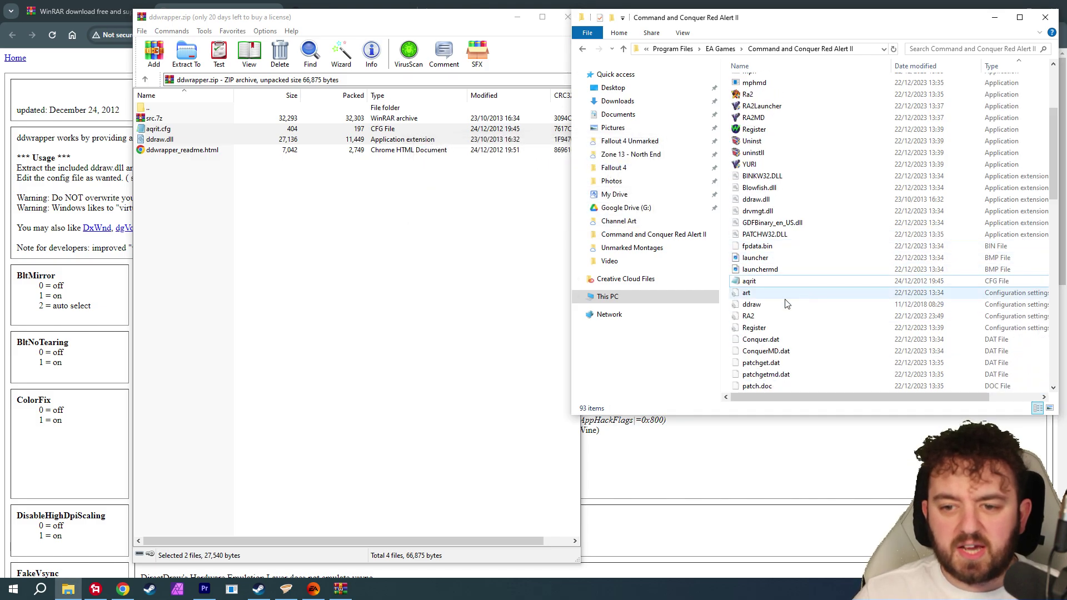
# Step: Change ForceDirectDrawEmulation from 0 to 1 in aqrit.cfg, save, and close Notepad
pyautogui.doubleClick(749, 282)
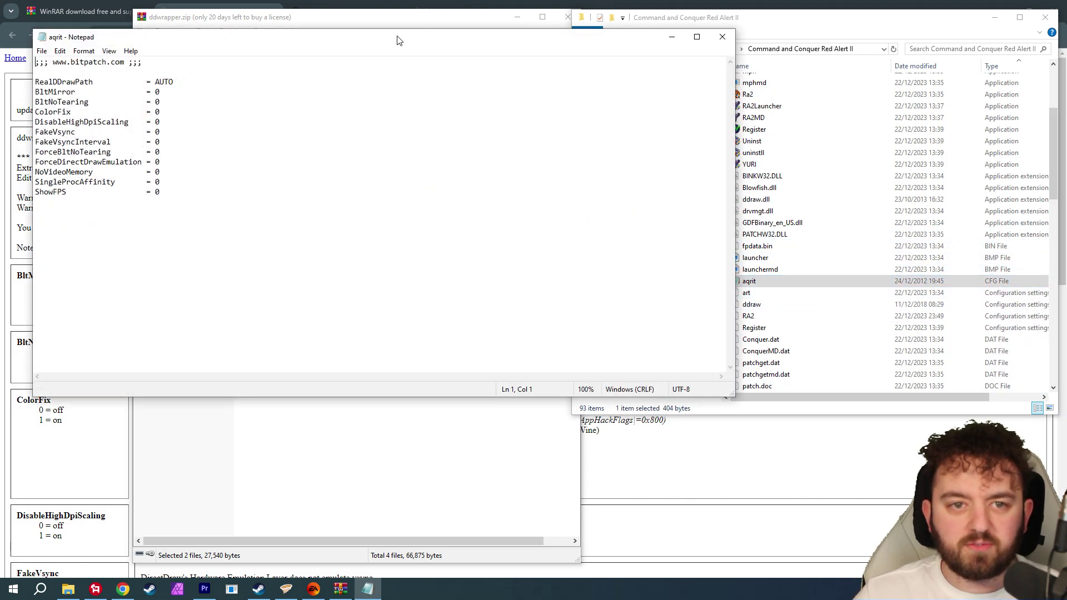
pyautogui.moveTo(397, 40); pyautogui.dragTo(509, 193)
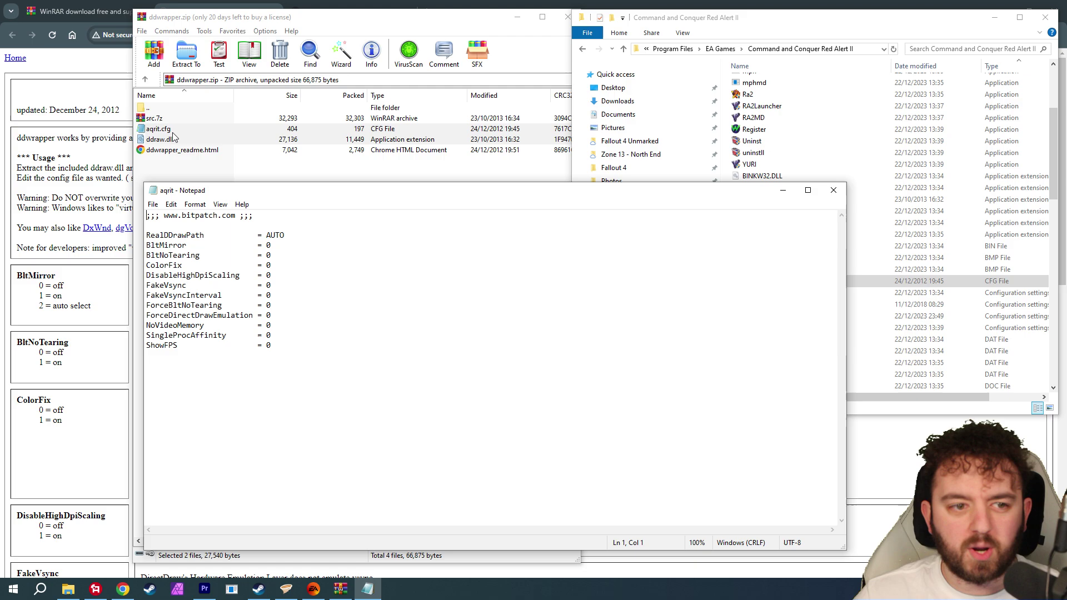
pyautogui.doubleClick(268, 315)
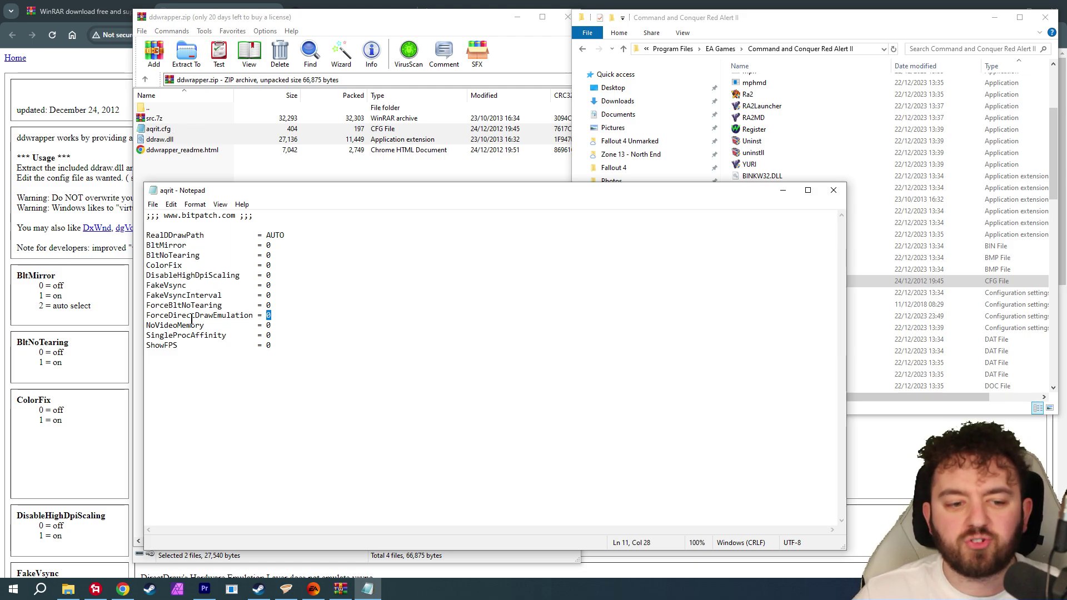
pyautogui.write('1')
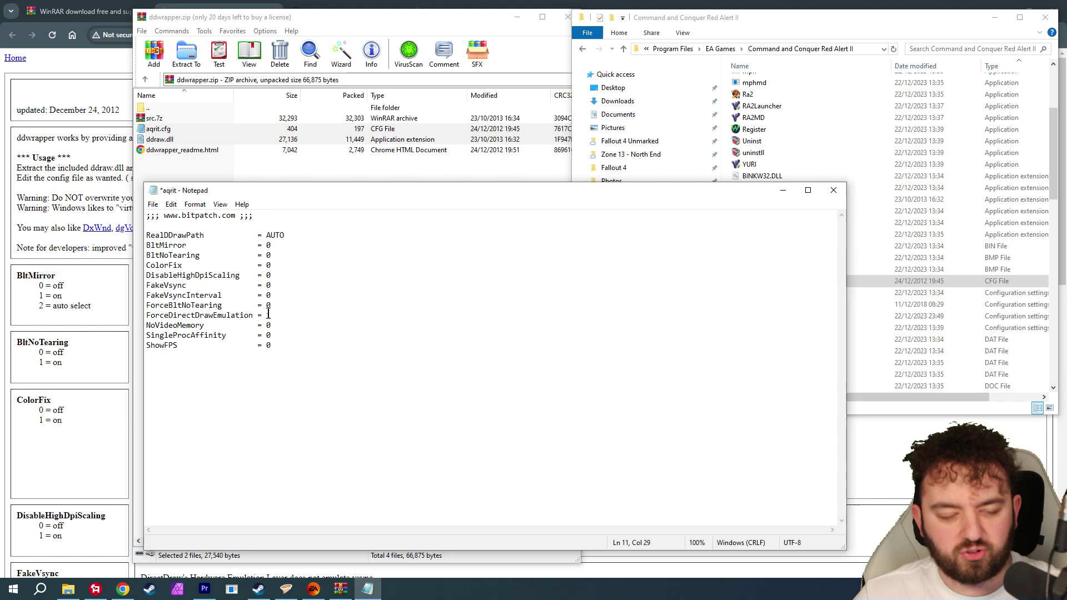
pyautogui.hotkey('ctrl', 's')
pyautogui.click(833, 190)
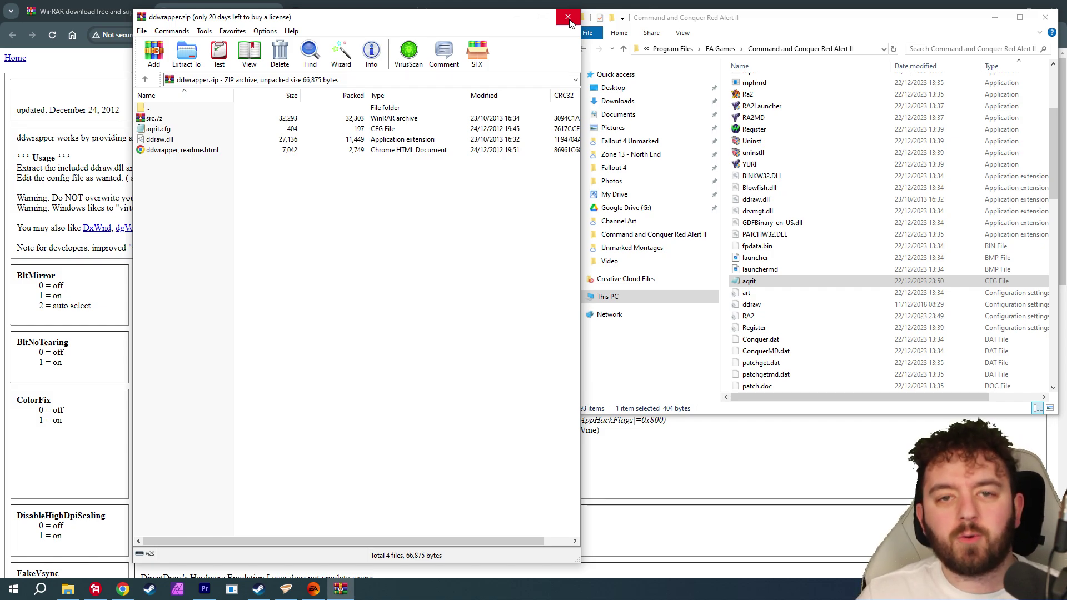
# Step: Close WinRAR, download cnc-ddraw.zip from the Release 1.3.4.0 page, and open it
pyautogui.click(568, 17)
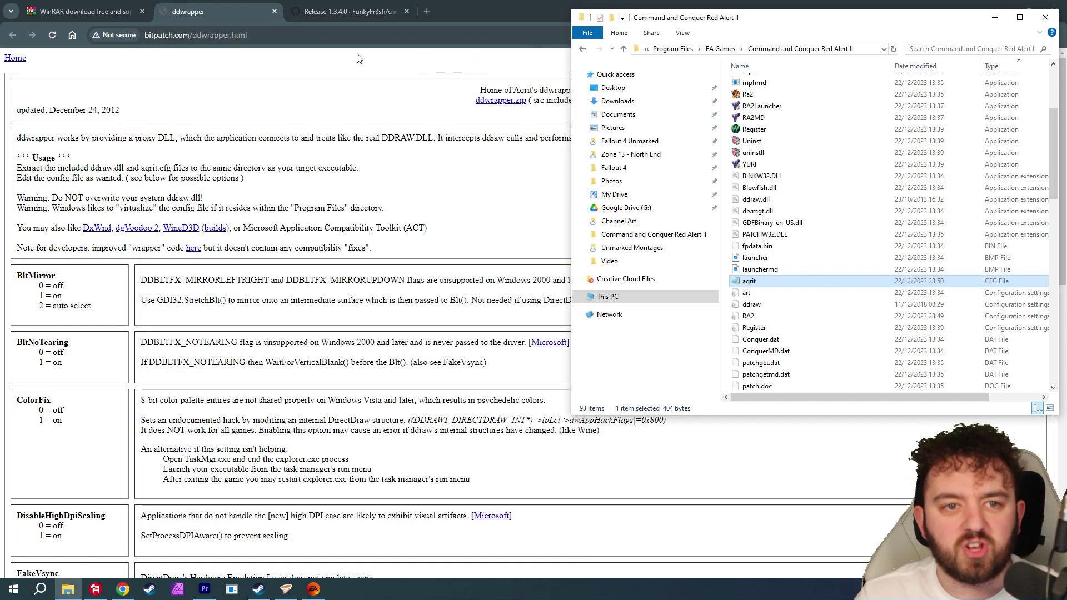
pyautogui.click(350, 10)
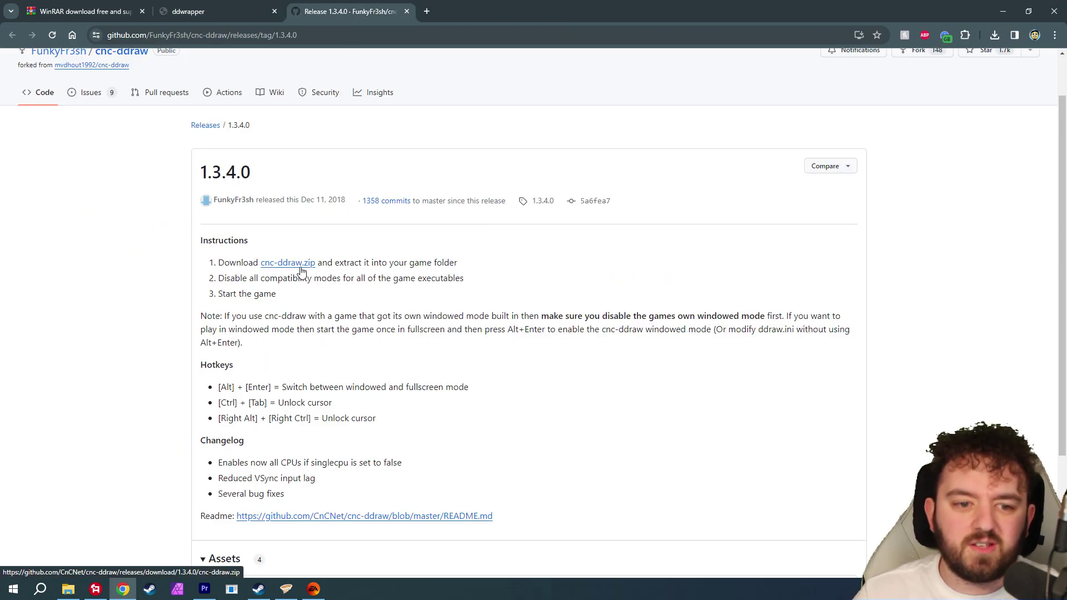
pyautogui.click(300, 264)
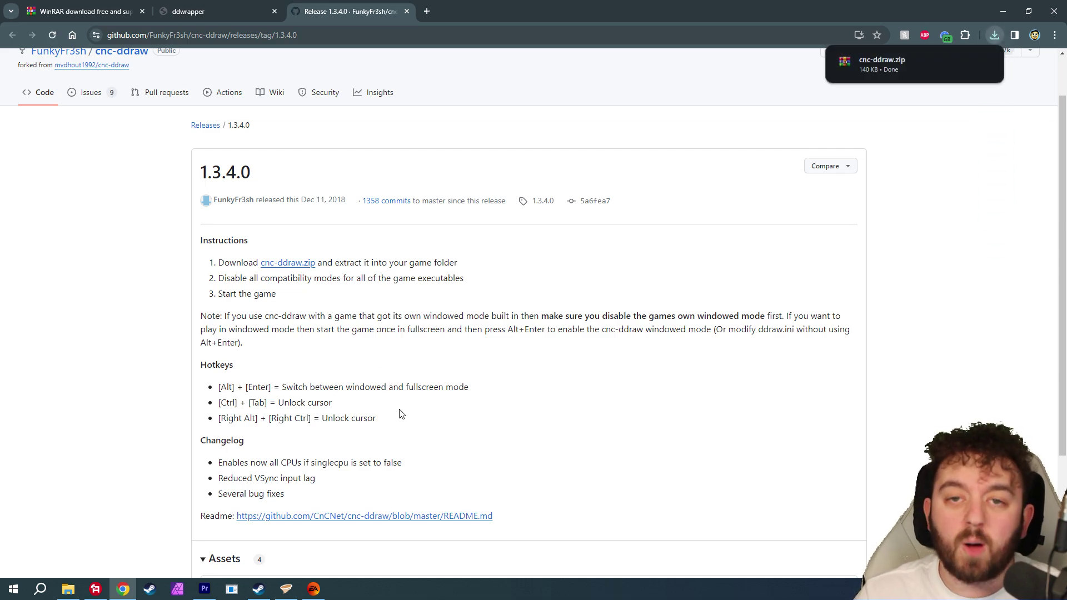
pyautogui.click(883, 67)
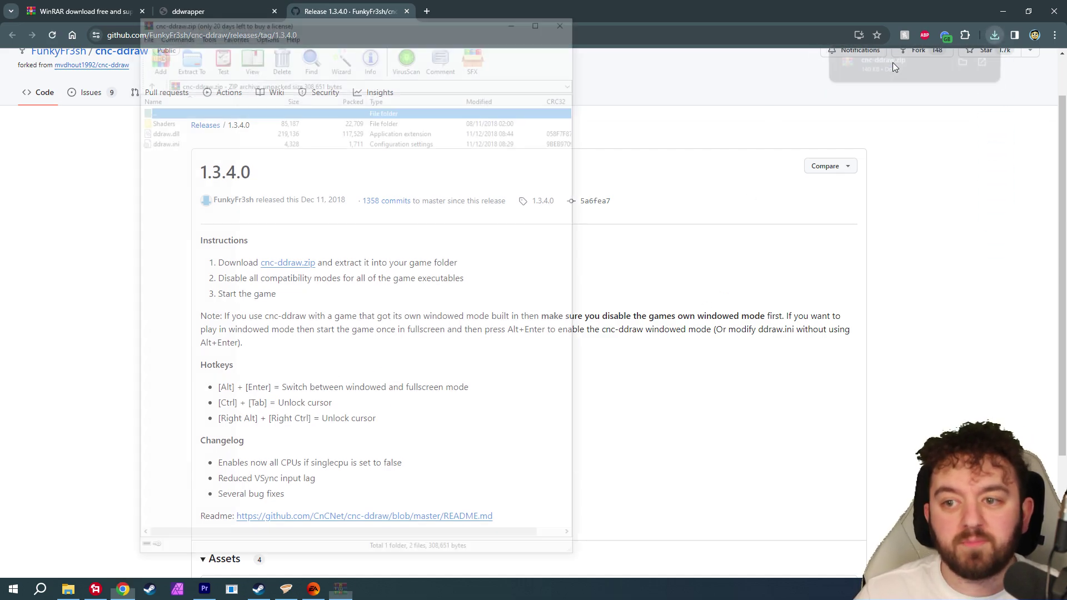
pyautogui.moveTo(321, 20); pyautogui.dragTo(195, 26)
# Step: Copy Shaders, ddraw.dll and ddraw.ini into the game folder, replacing files, then close both windows
pyautogui.click(133, 589)
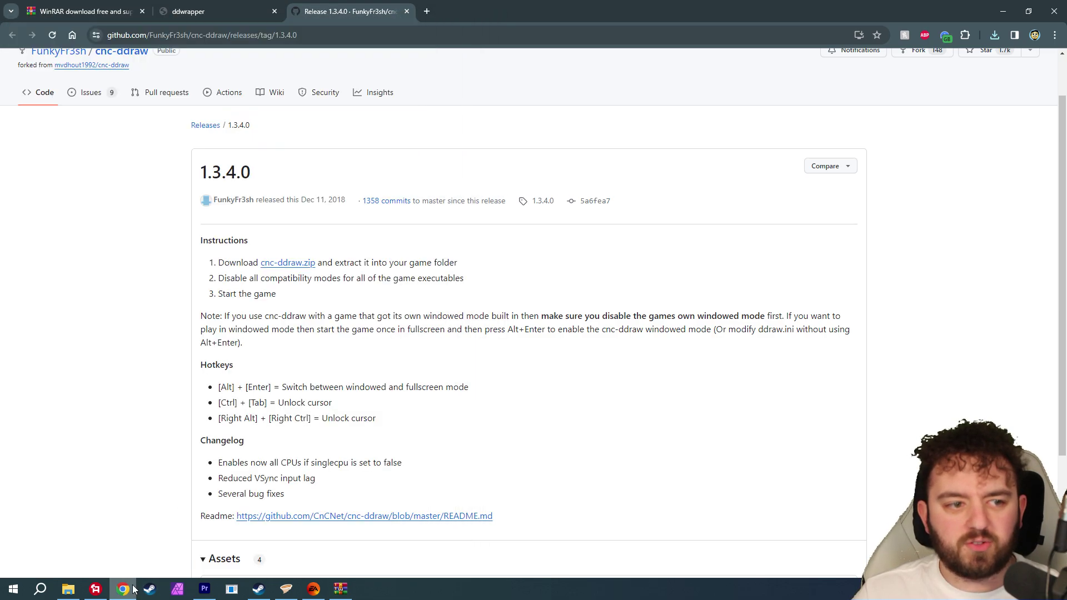
pyautogui.click(68, 589)
pyautogui.click(341, 589)
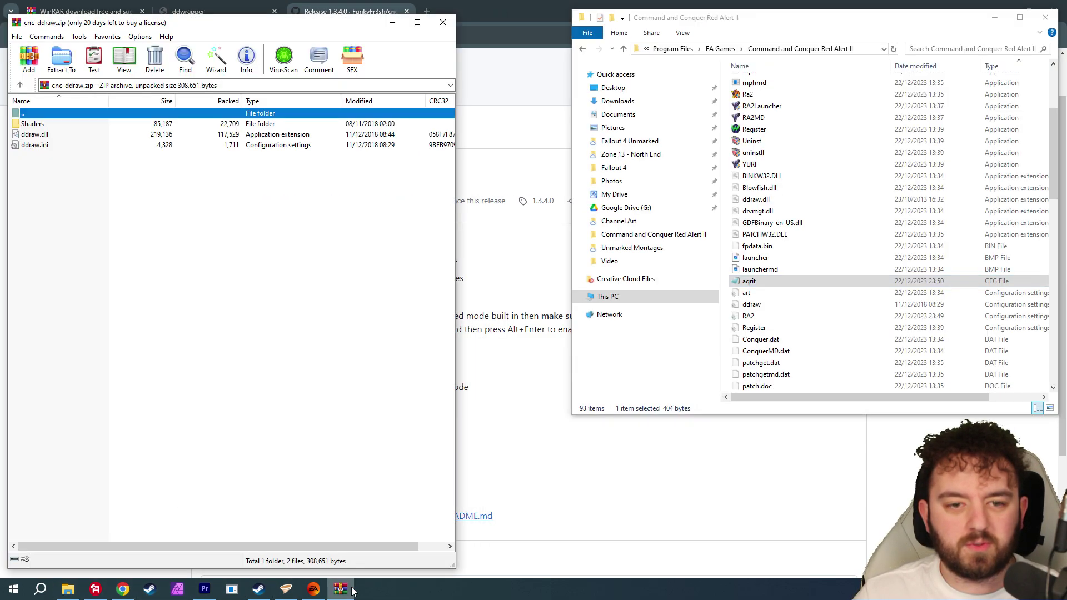
pyautogui.moveTo(65, 229); pyautogui.dragTo(903, 242)
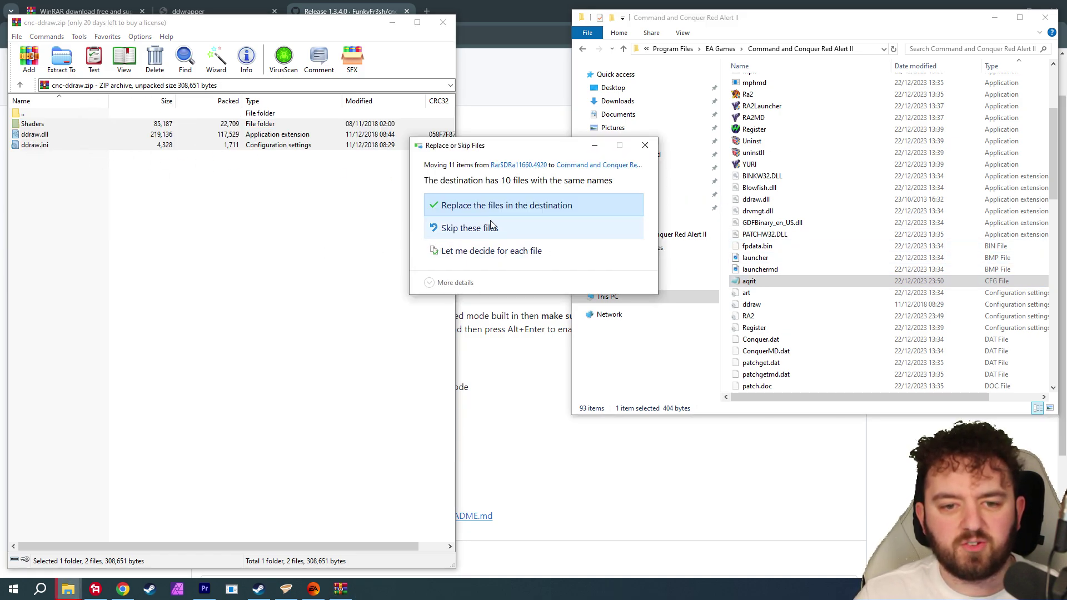
pyautogui.click(529, 209)
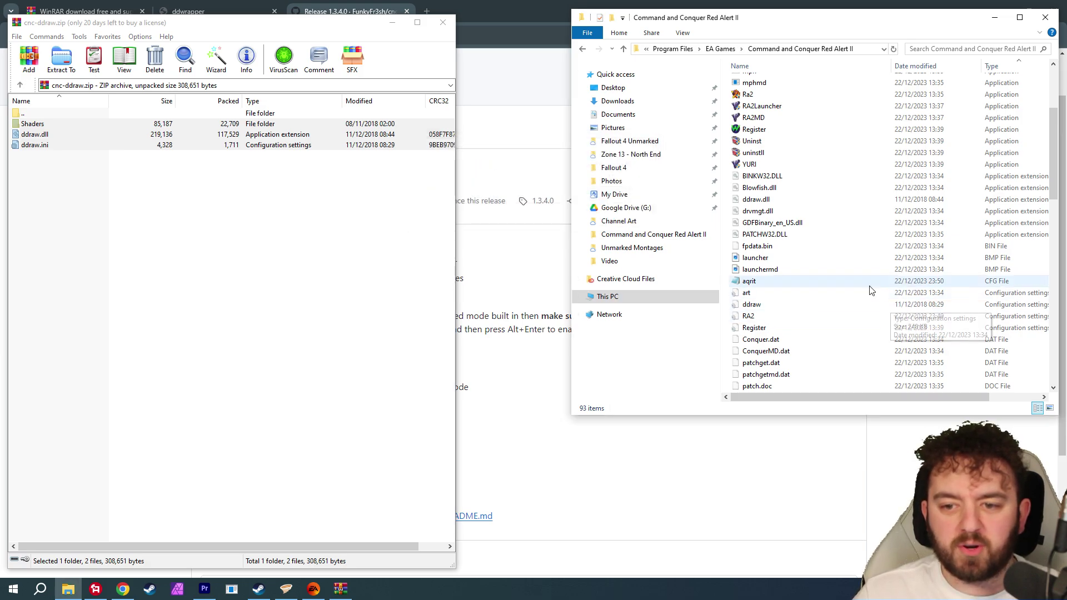
pyautogui.click(1045, 17)
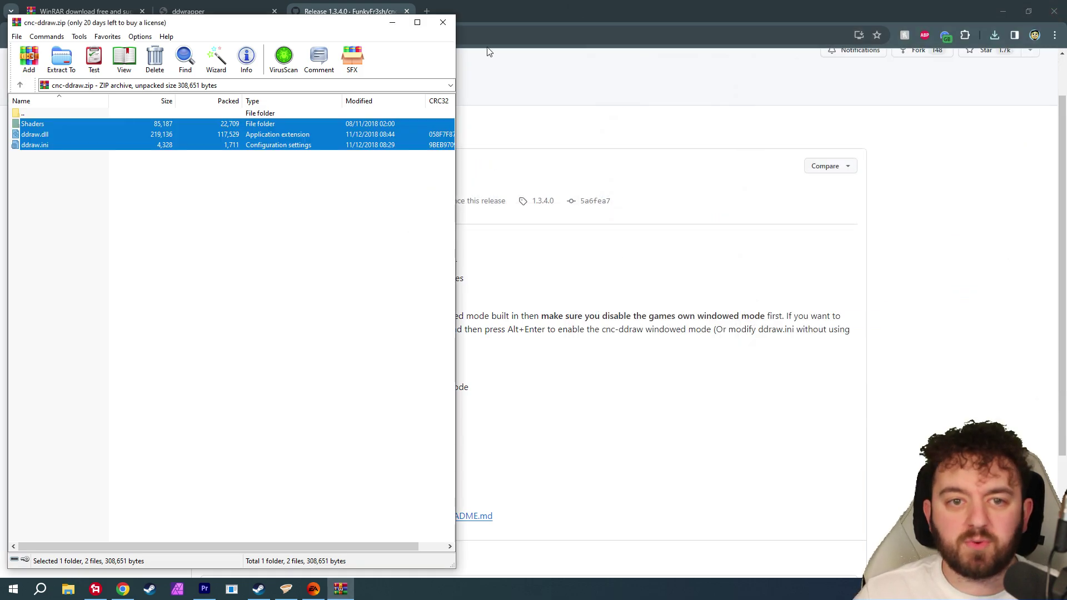
pyautogui.click(443, 22)
# Step: Play Red Alert 2 and Yuri's Revenge from the EA app and approve administrative access
pyautogui.click(322, 591)
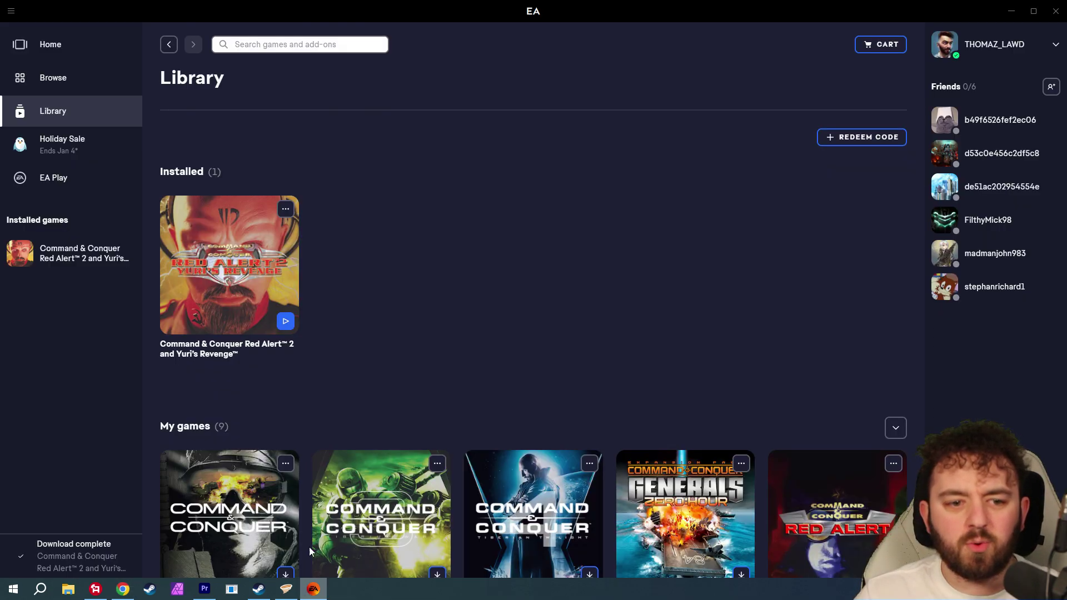
pyautogui.click(286, 323)
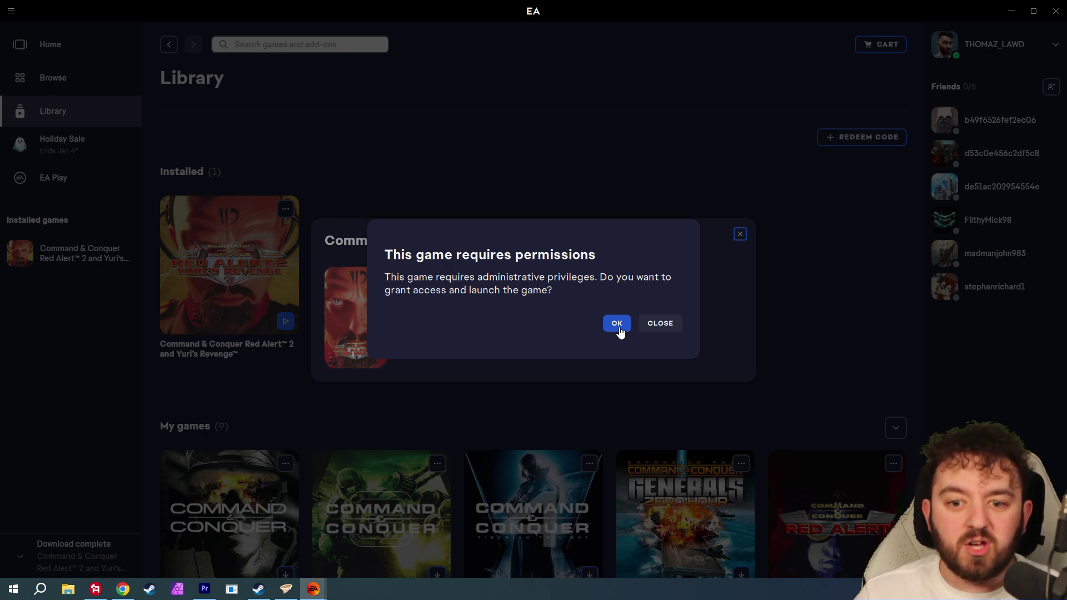
pyautogui.click(616, 324)
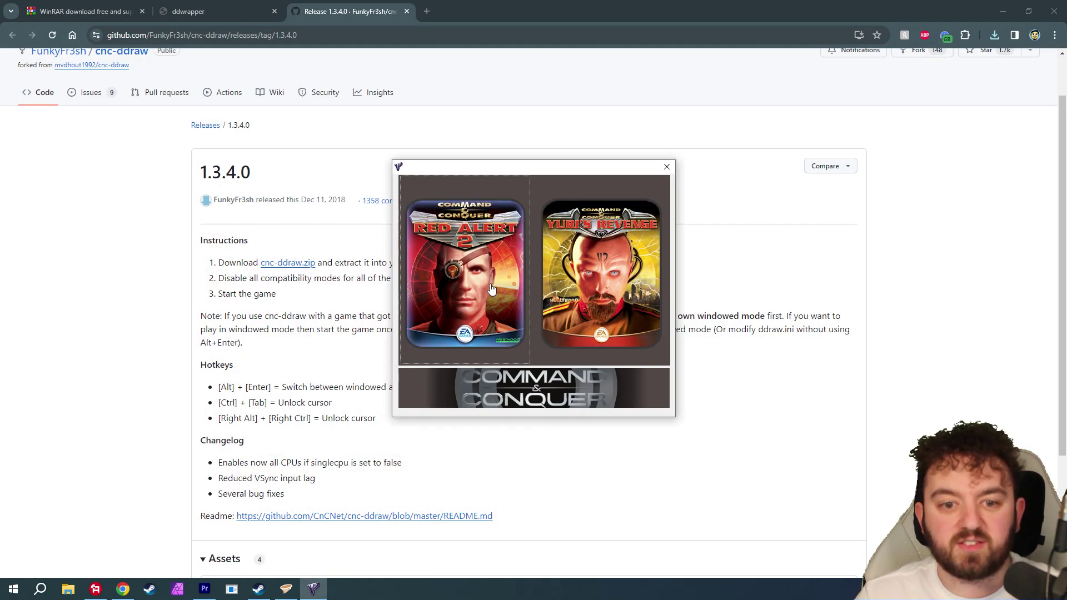
# Step: Start the original Red Alert 2 to its version 1.006 main menu, then Alt+Tab to the desktop
pyautogui.click(492, 288)
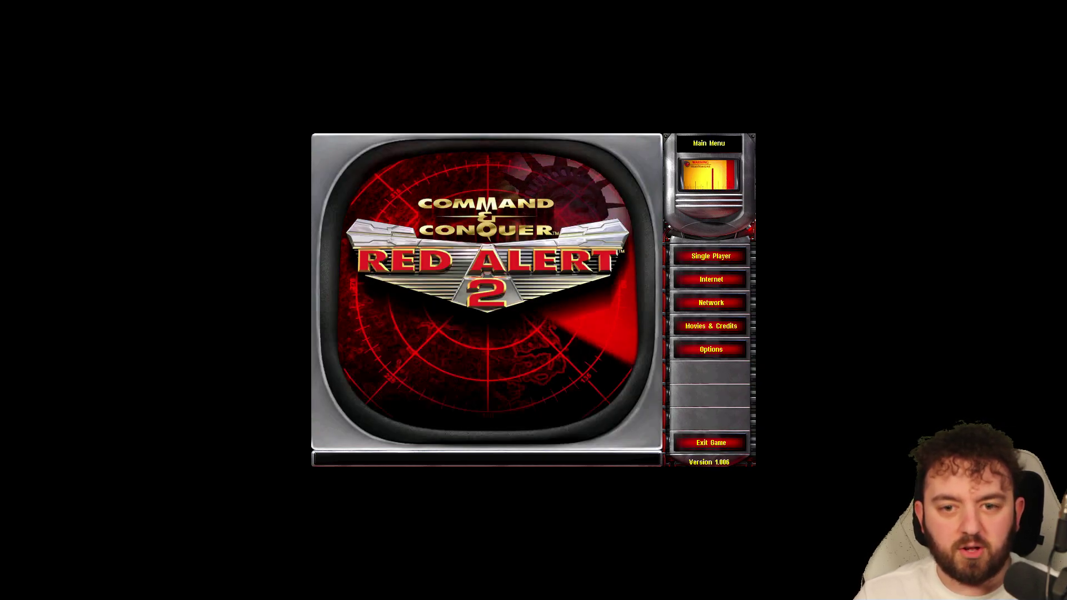
pyautogui.hotkey('alt', 'Tab')
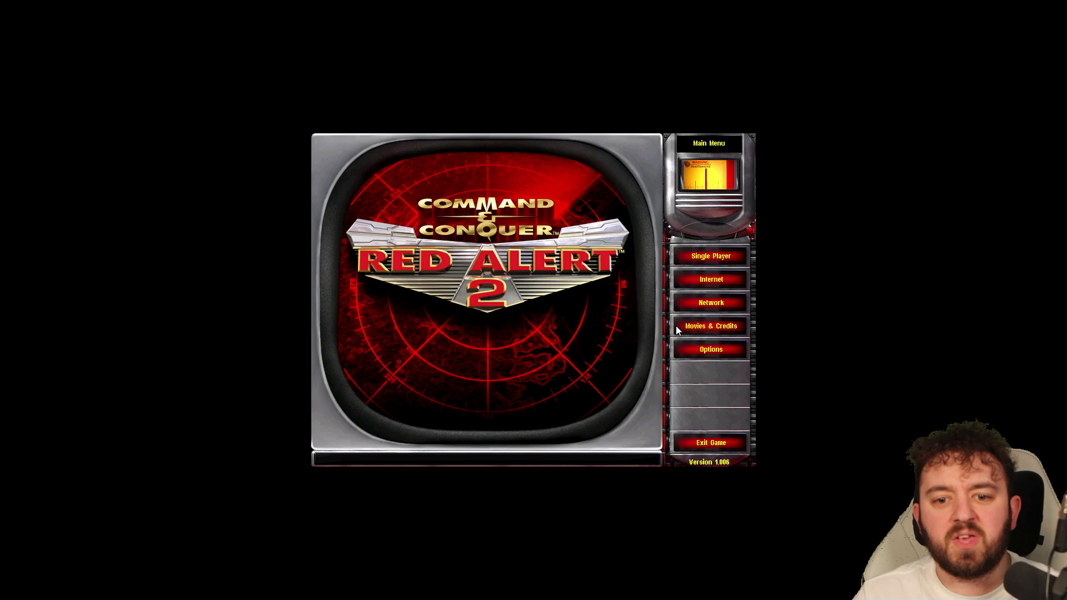
pyautogui.hotkey('alt', 'Tab')
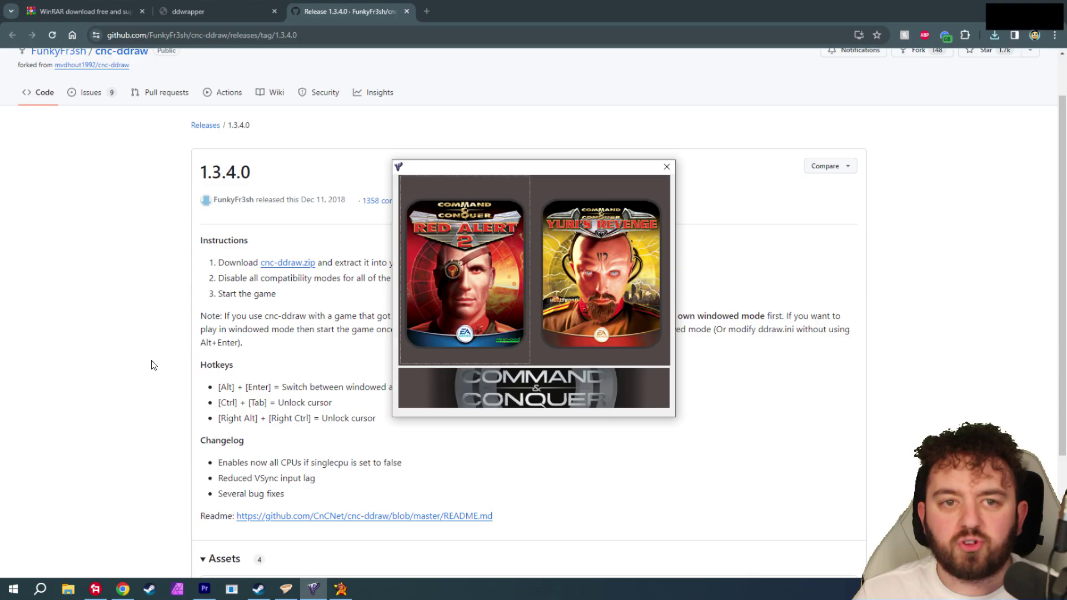
# Step: From the Red Alert II folder, go up to Program Files and open EA Games' properties
pyautogui.click(68, 592)
pyautogui.click(664, 235)
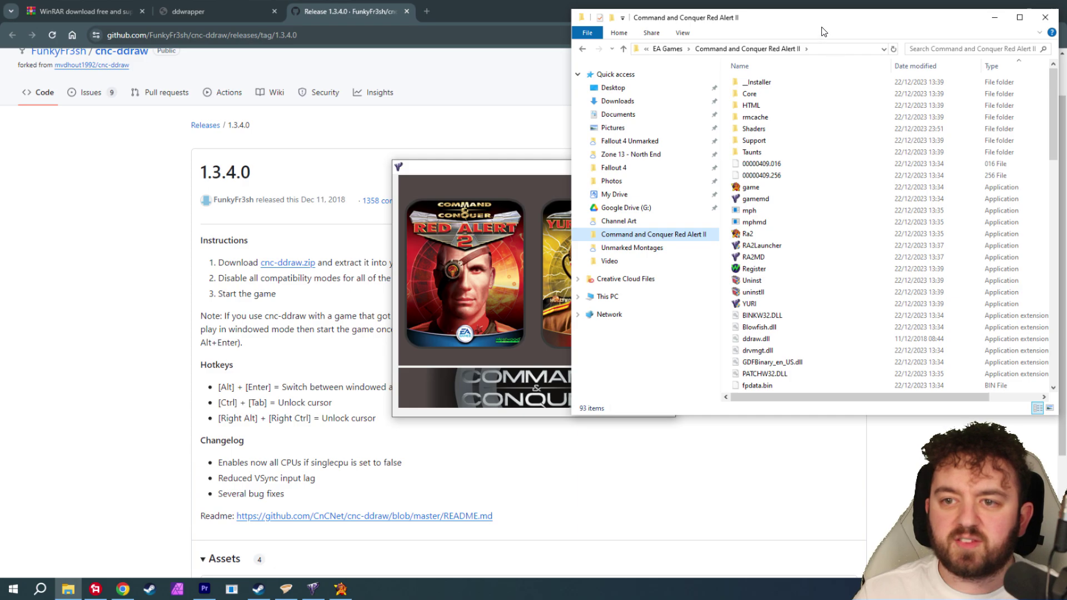
pyautogui.moveTo(824, 32); pyautogui.dragTo(722, 1)
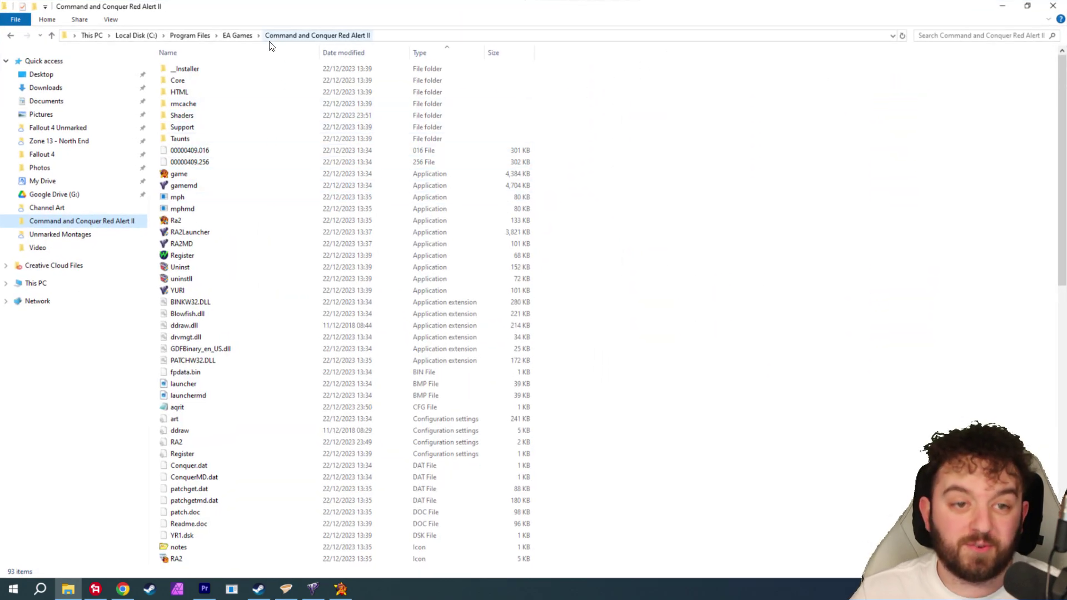
pyautogui.click(193, 36)
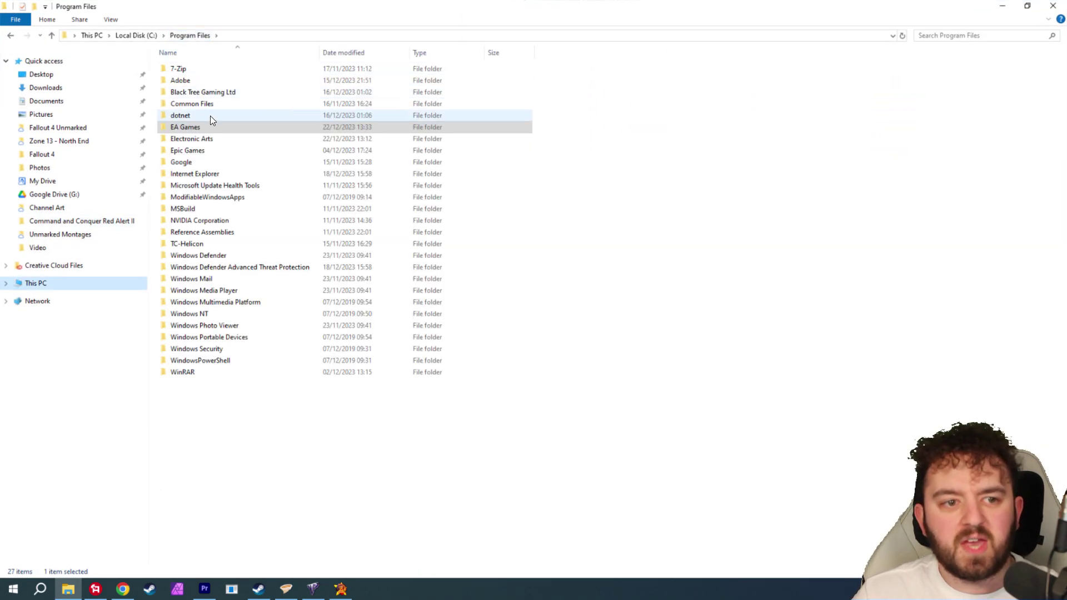
pyautogui.rightClick(188, 127)
pyautogui.click(230, 407)
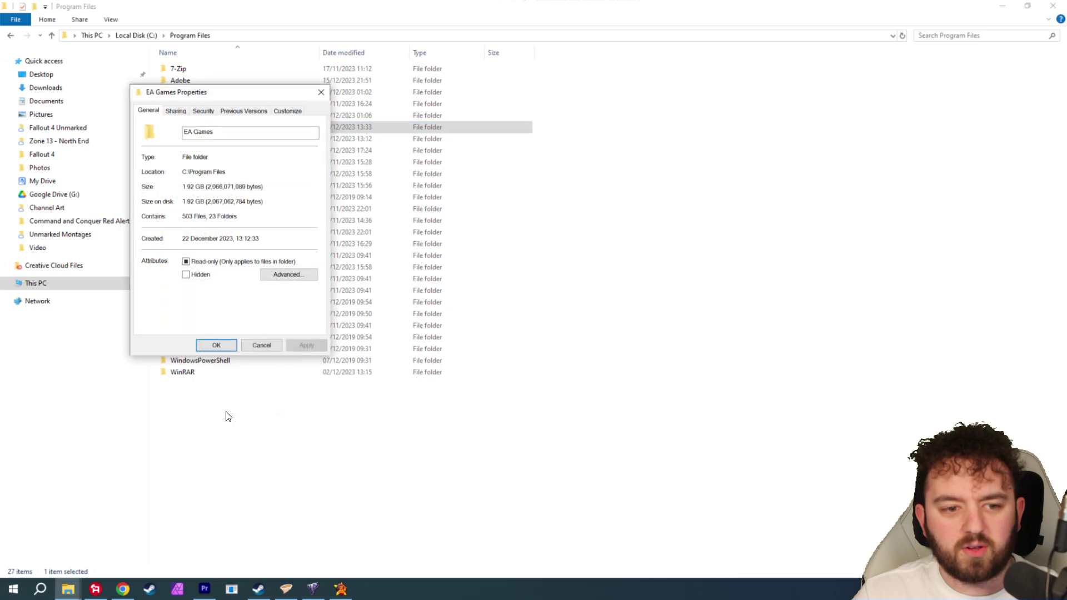
# Step: Check EA Games' advanced attributes, then confirm on the Security tab that Users have full control
pyautogui.click(295, 277)
pyautogui.click(327, 280)
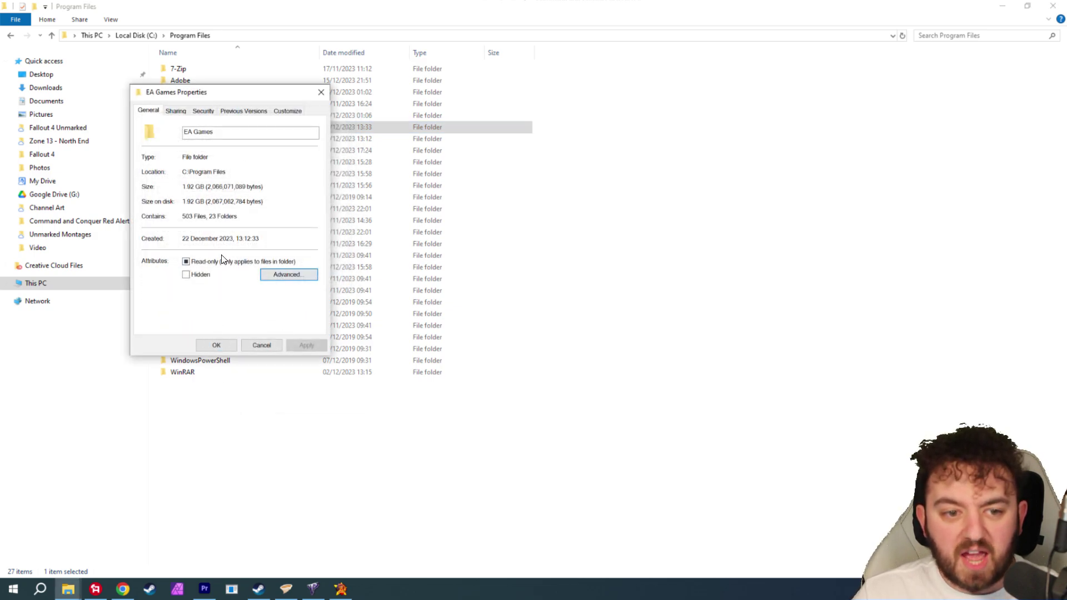
pyautogui.click(203, 111)
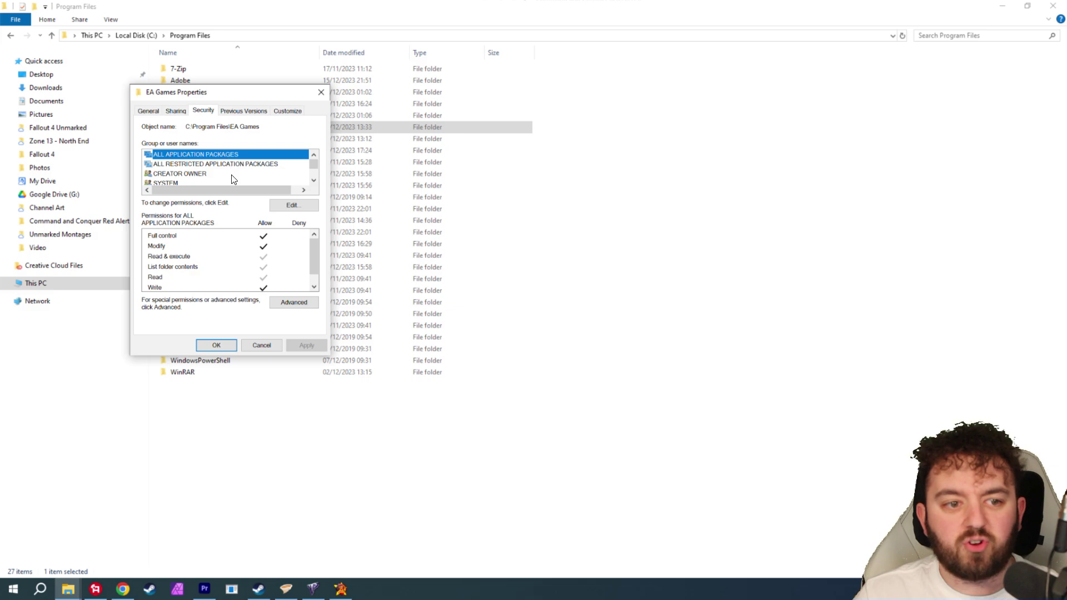
pyautogui.scroll(-2, 200, 172)
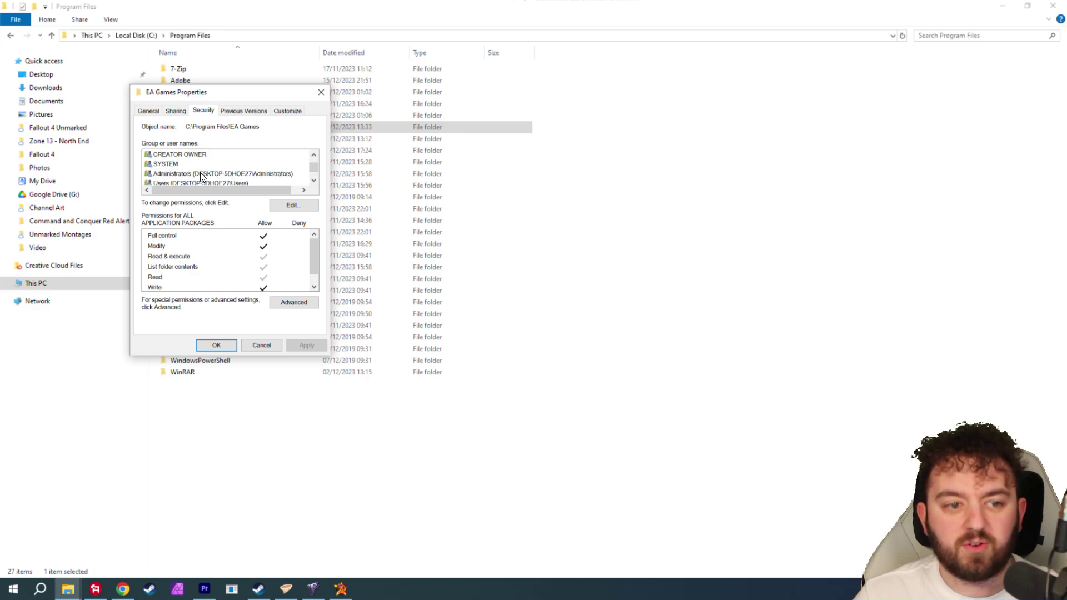
pyautogui.click(189, 174)
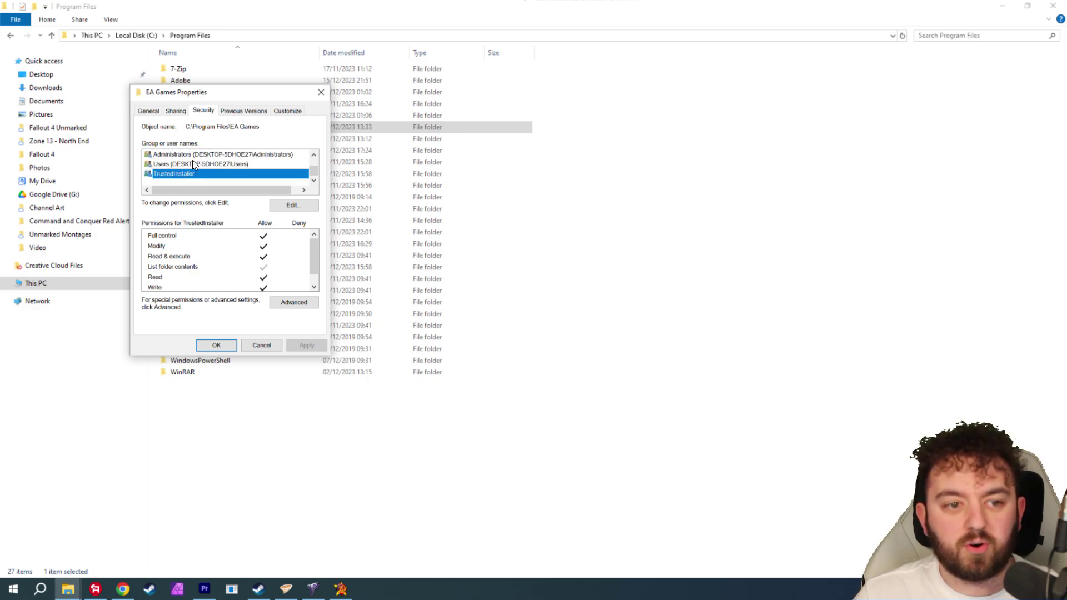
pyautogui.click(193, 163)
# Step: Review the advanced security and permission editor without changes, close properties, and reopen EA Games
pyautogui.click(292, 304)
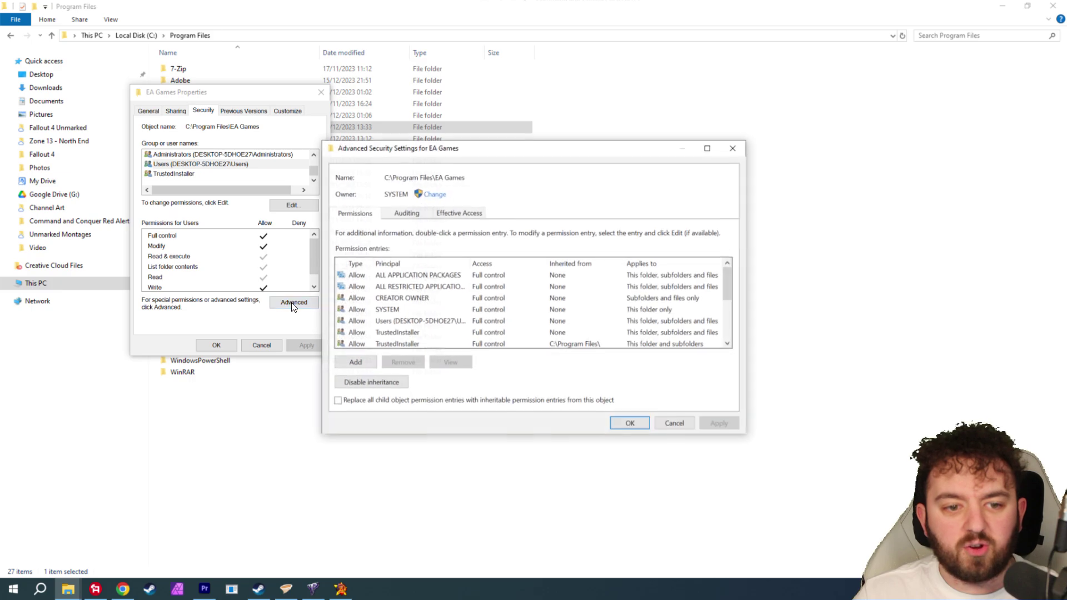
pyautogui.click(670, 423)
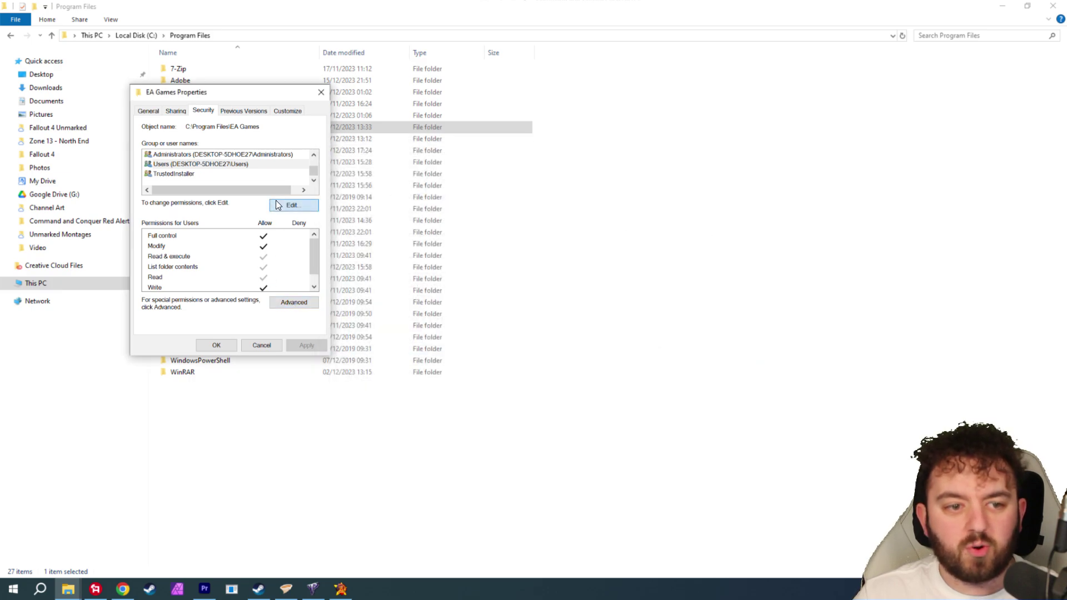
pyautogui.click(276, 204)
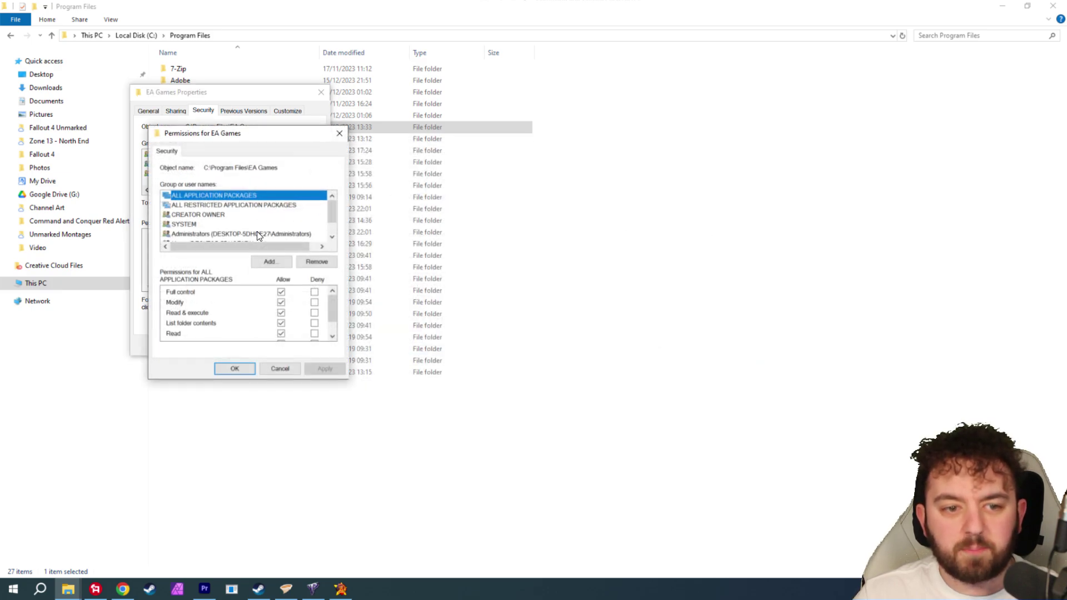
pyautogui.click(283, 366)
pyautogui.click(261, 345)
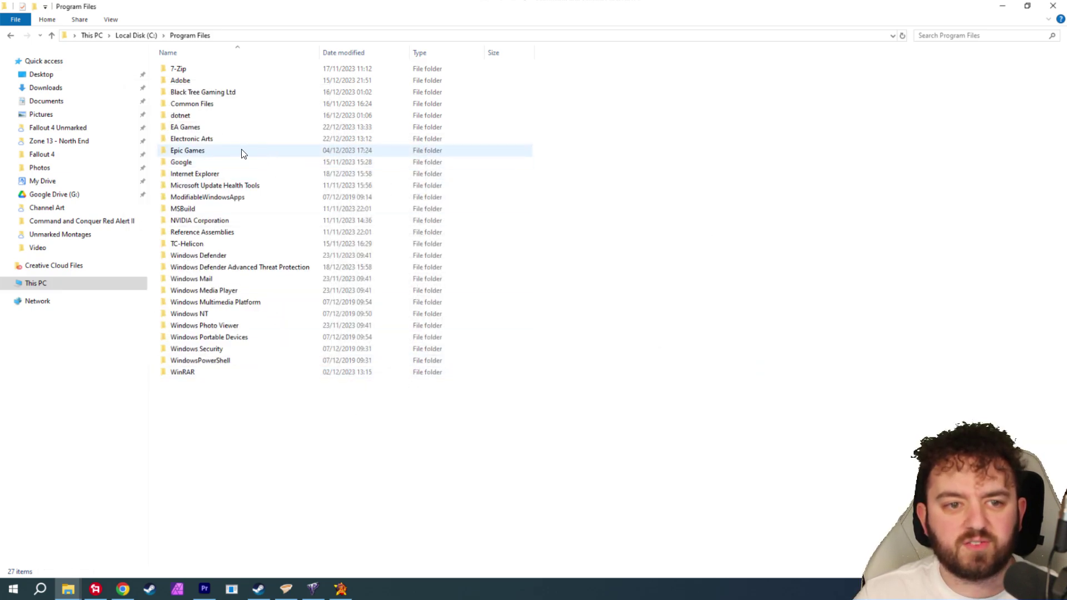
pyautogui.doubleClick(208, 130)
# Step: Open the Ra2 executable's properties in the Red Alert II folder at the Compatibility tab
pyautogui.doubleClick(204, 68)
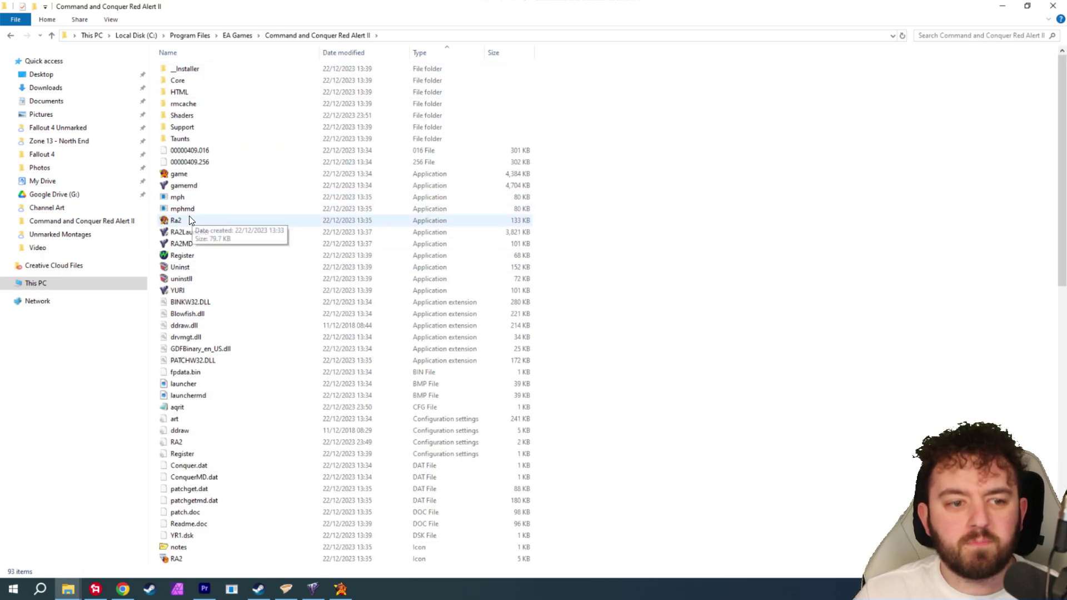
pyautogui.rightClick(184, 222)
pyautogui.rightClick(174, 221)
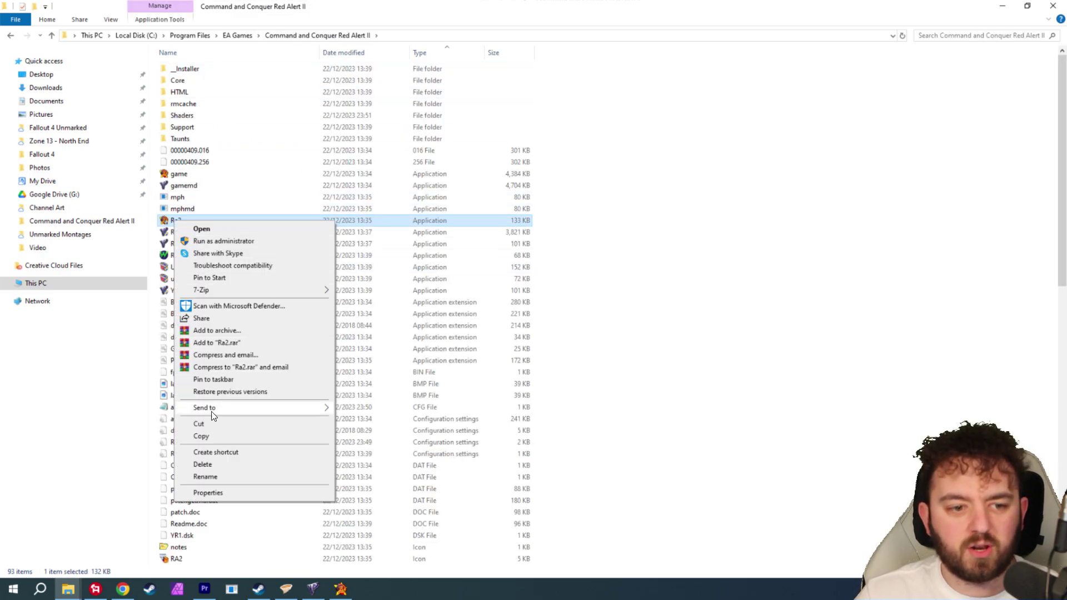
pyautogui.click(213, 499)
pyautogui.moveTo(208, 160); pyautogui.dragTo(596, 207)
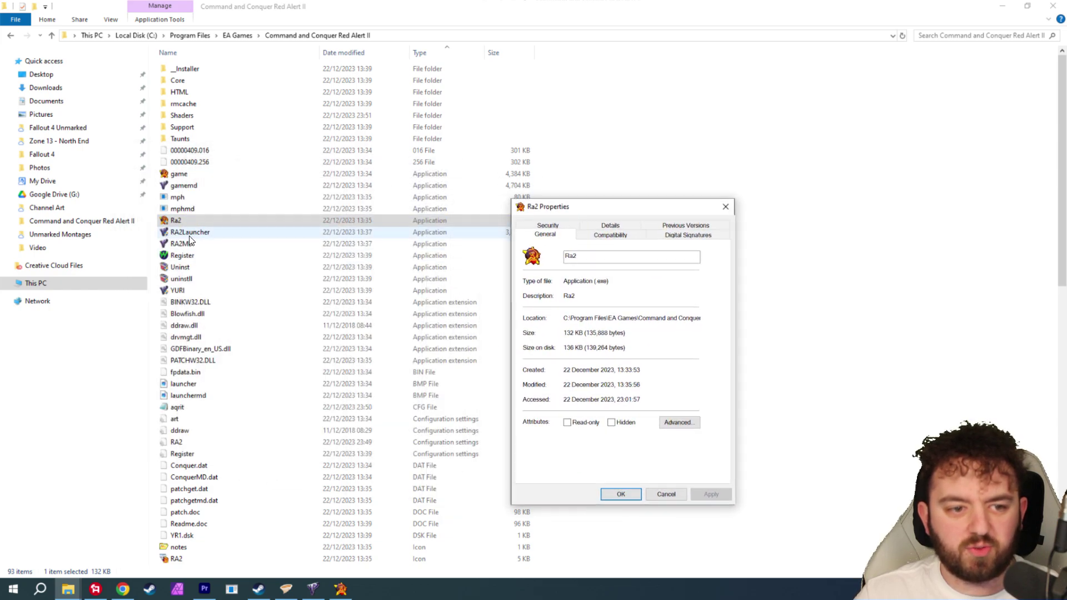
pyautogui.click(162, 223)
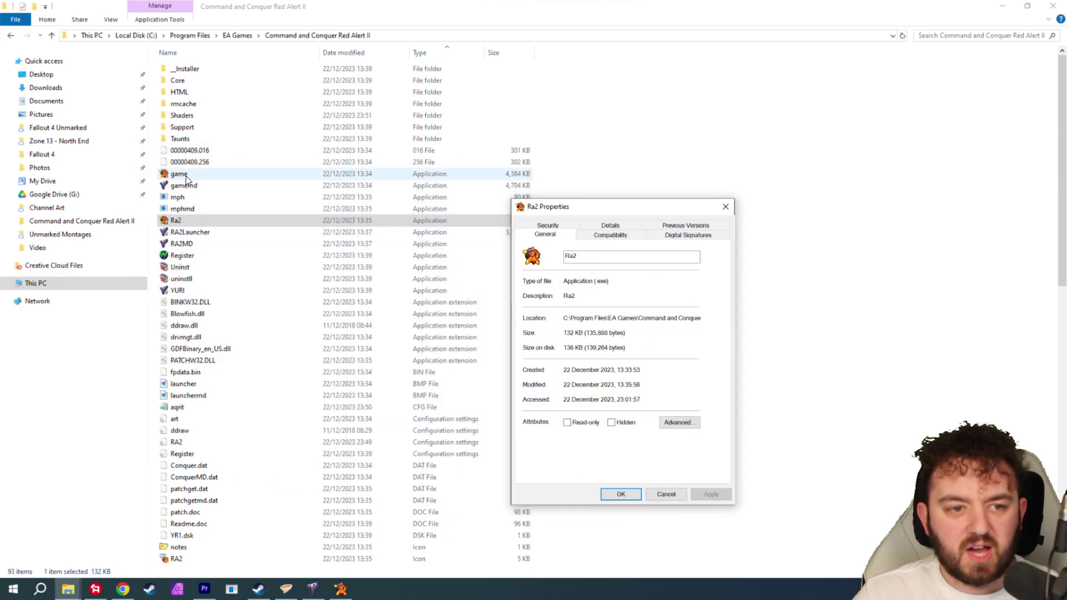
pyautogui.click(577, 303)
pyautogui.click(610, 235)
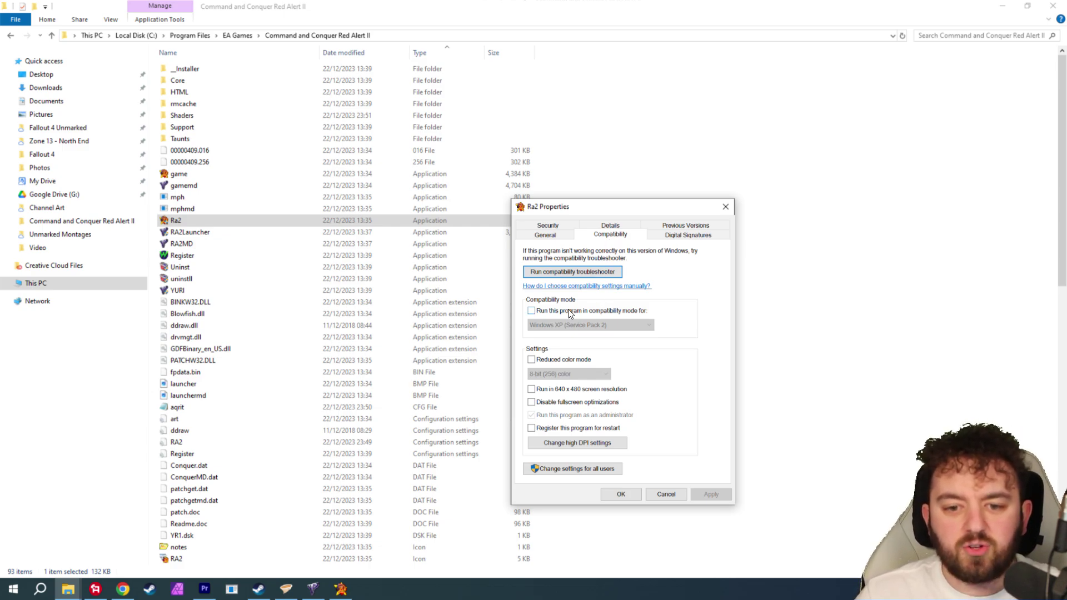
# Step: Leave compatibility mode switched off in Ra2's all-users settings, then save and close
pyautogui.click(541, 468)
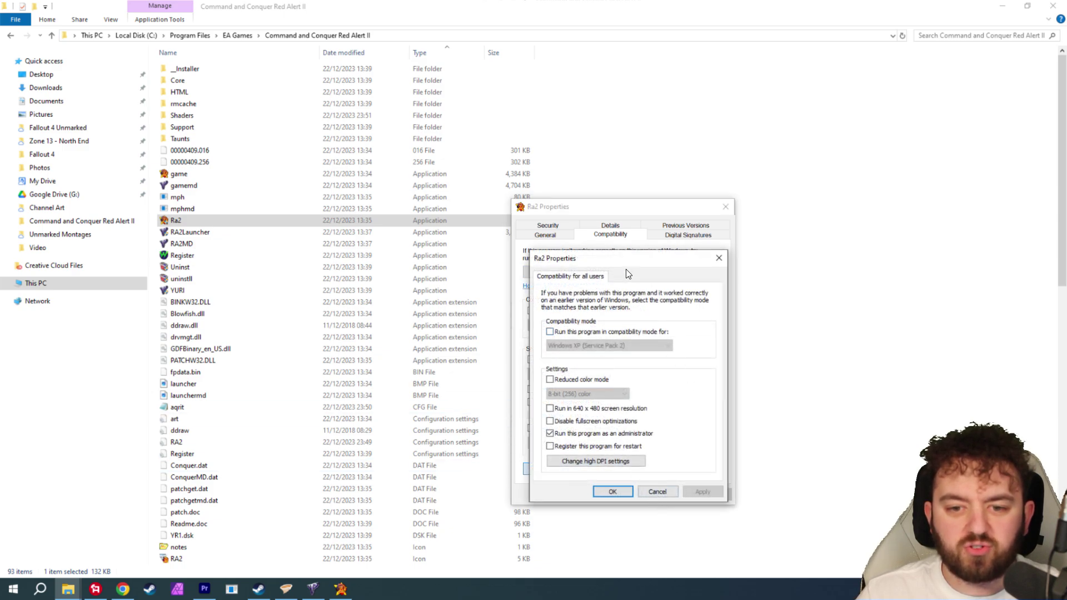
pyautogui.moveTo(631, 260); pyautogui.dragTo(825, 254)
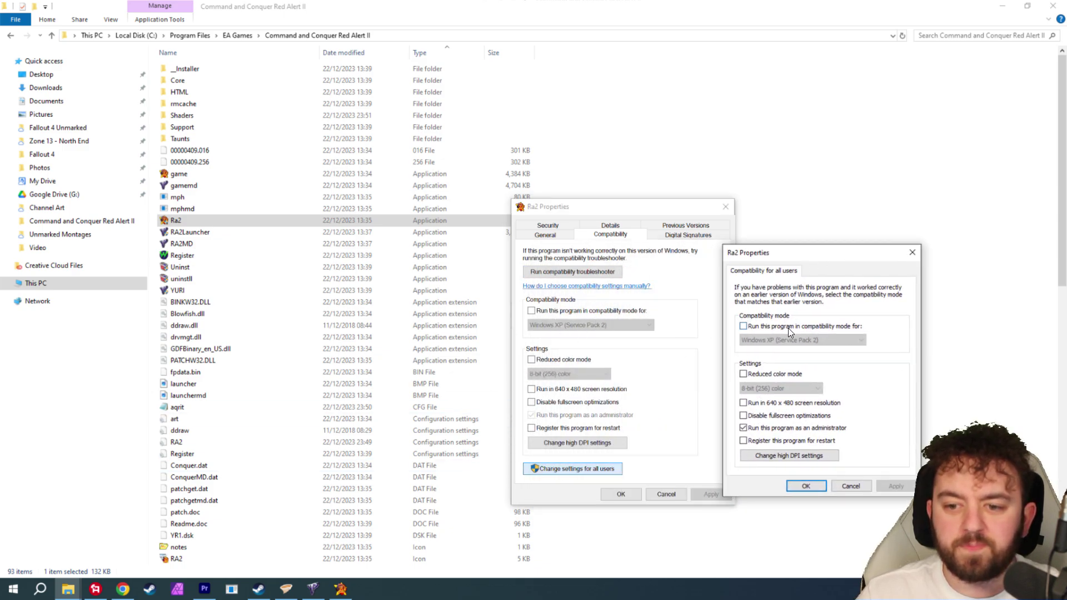
pyautogui.click(772, 329)
pyautogui.click(803, 339)
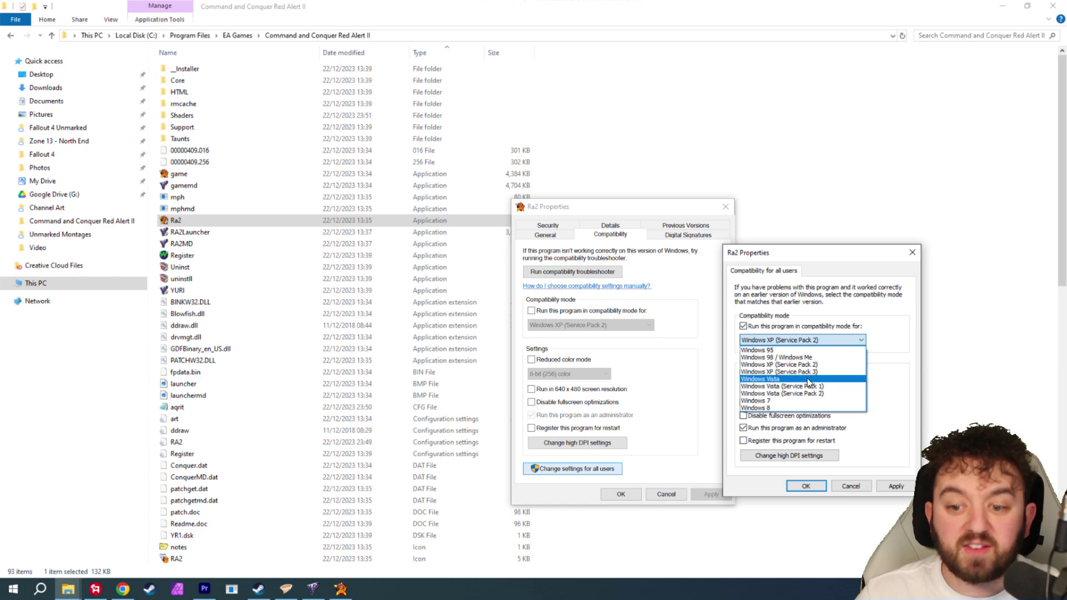
pyautogui.click(789, 379)
pyautogui.click(788, 340)
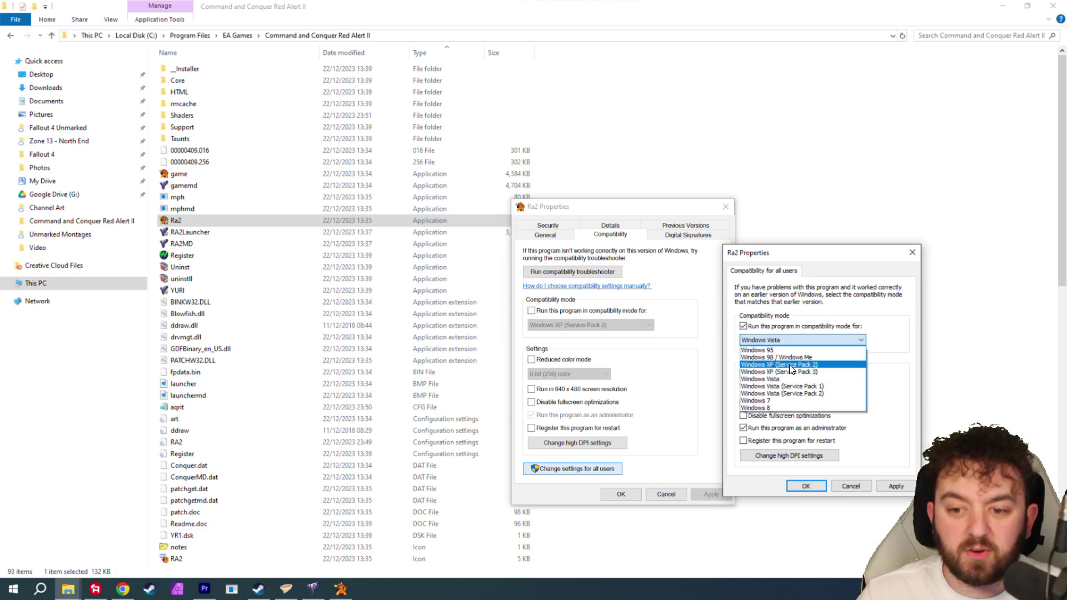
pyautogui.click(765, 327)
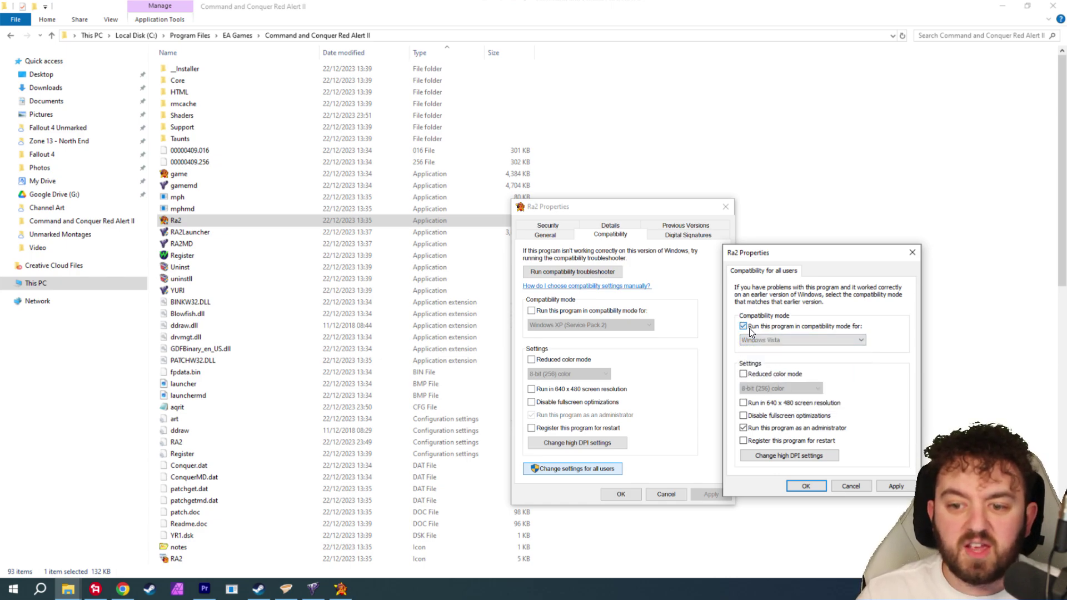
pyautogui.click(749, 328)
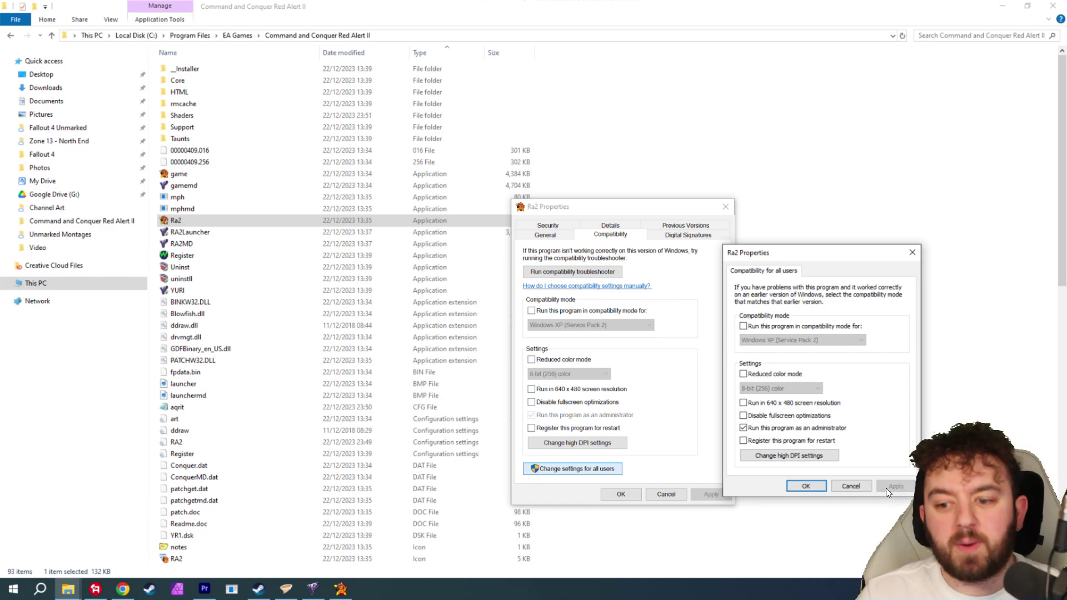
pyautogui.click(812, 485)
pyautogui.click(726, 205)
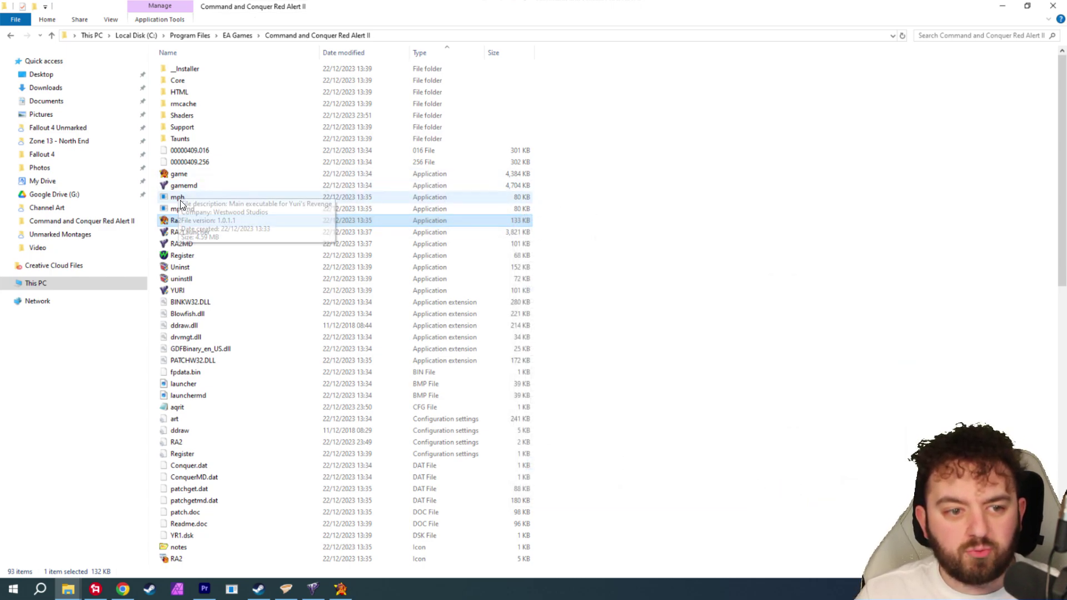
# Step: Confirm RA2MD's compatibility settings need no change, then return to the cnc-ddraw release page in Chrome
pyautogui.rightClick(186, 244)
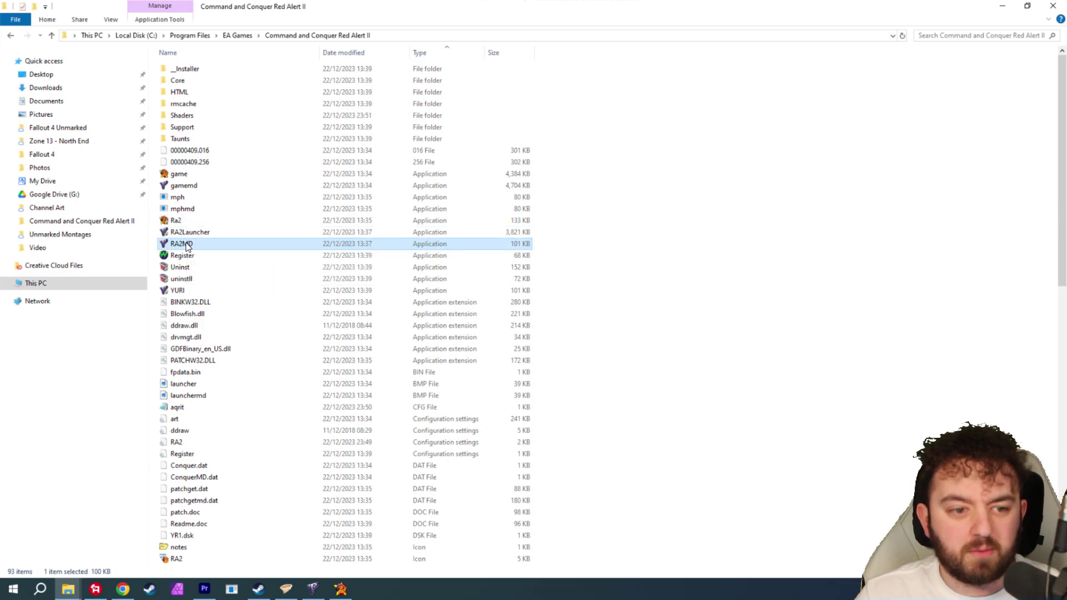
pyautogui.click(246, 514)
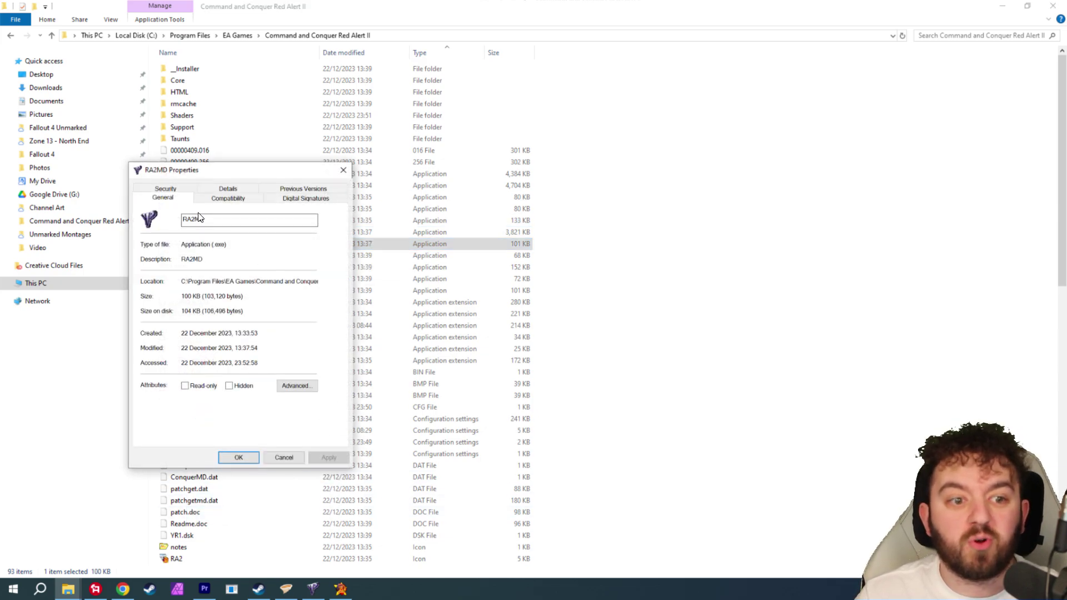
pyautogui.click(227, 198)
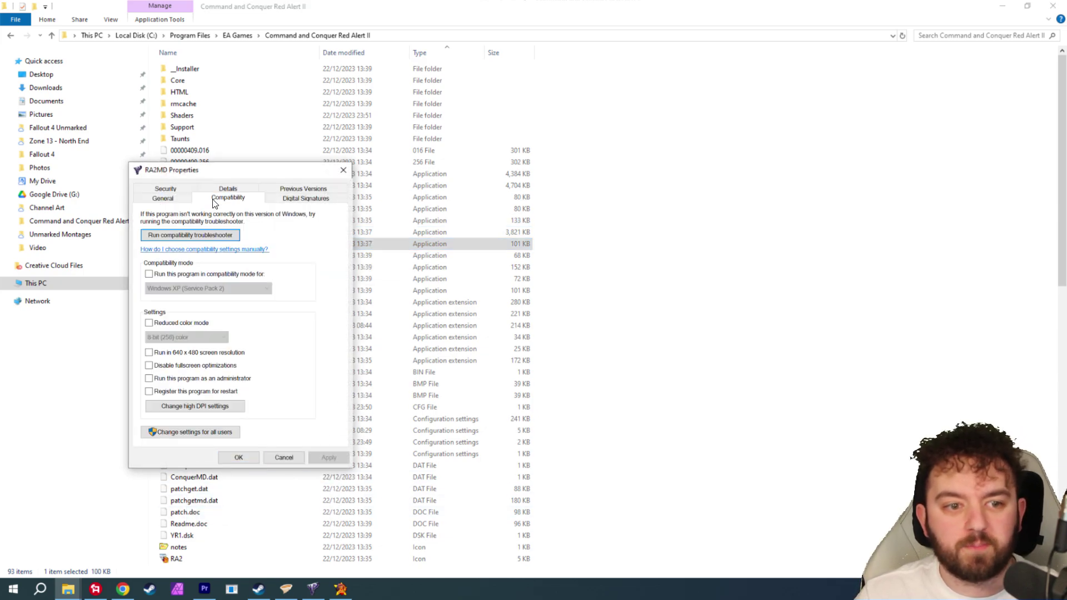
pyautogui.click(287, 457)
pyautogui.hotkey('alt', 'Tab')
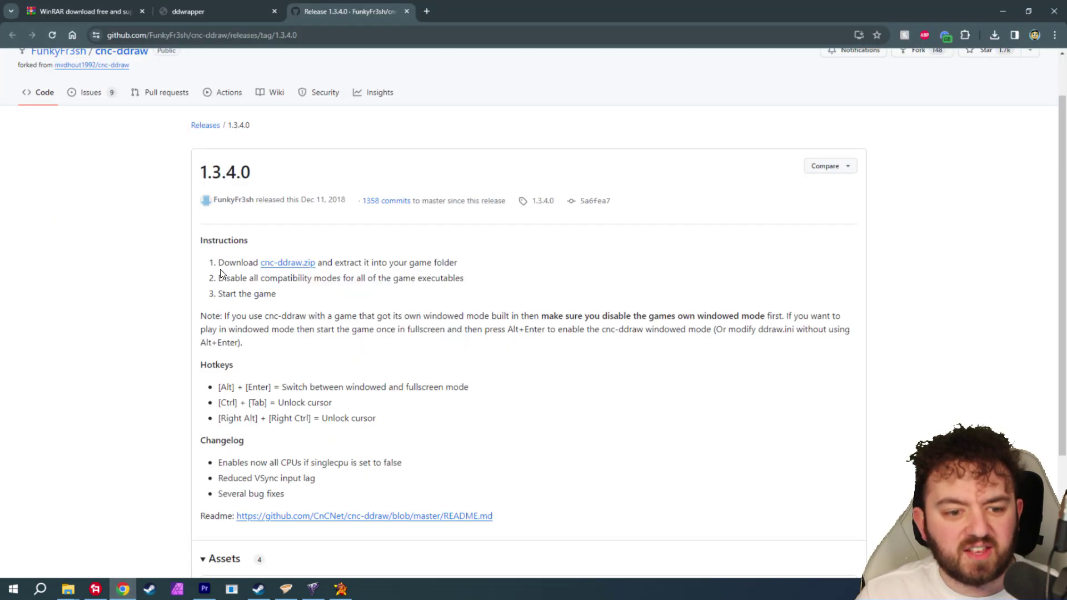
pyautogui.scroll(-1, 220, 270)
pyautogui.scroll(1, 204, 272)
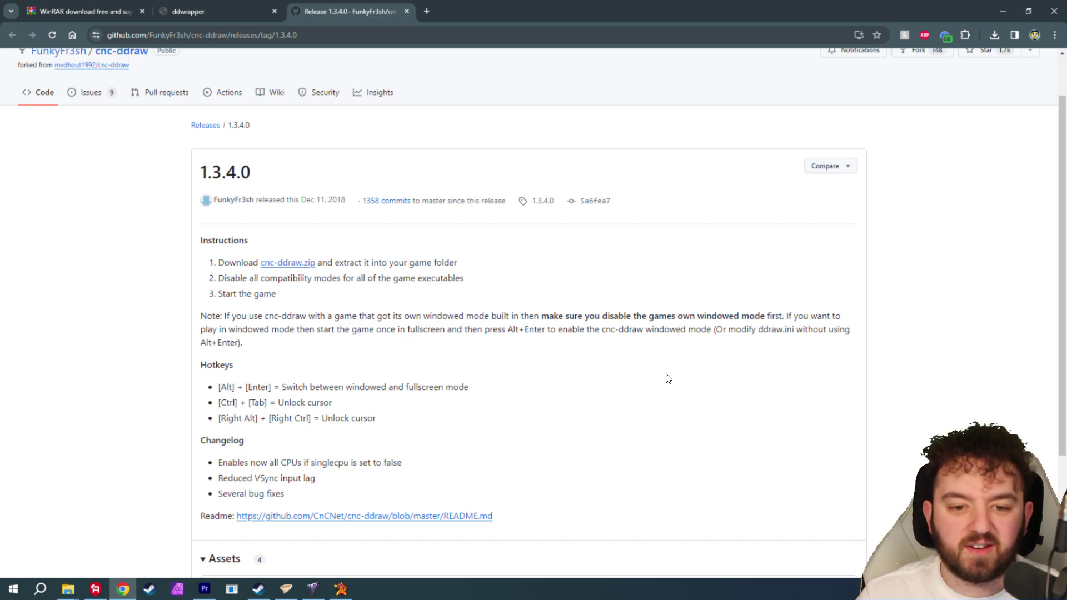
pyautogui.scroll(-1, 665, 376)
pyautogui.scroll(2, 650, 369)
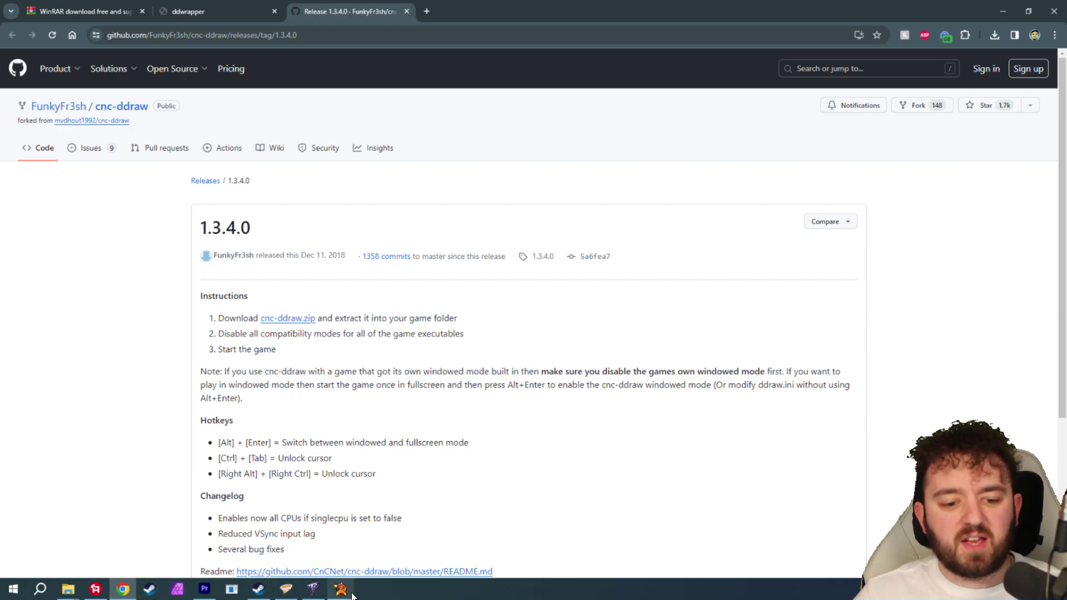
pyautogui.moveTo(354, 593)
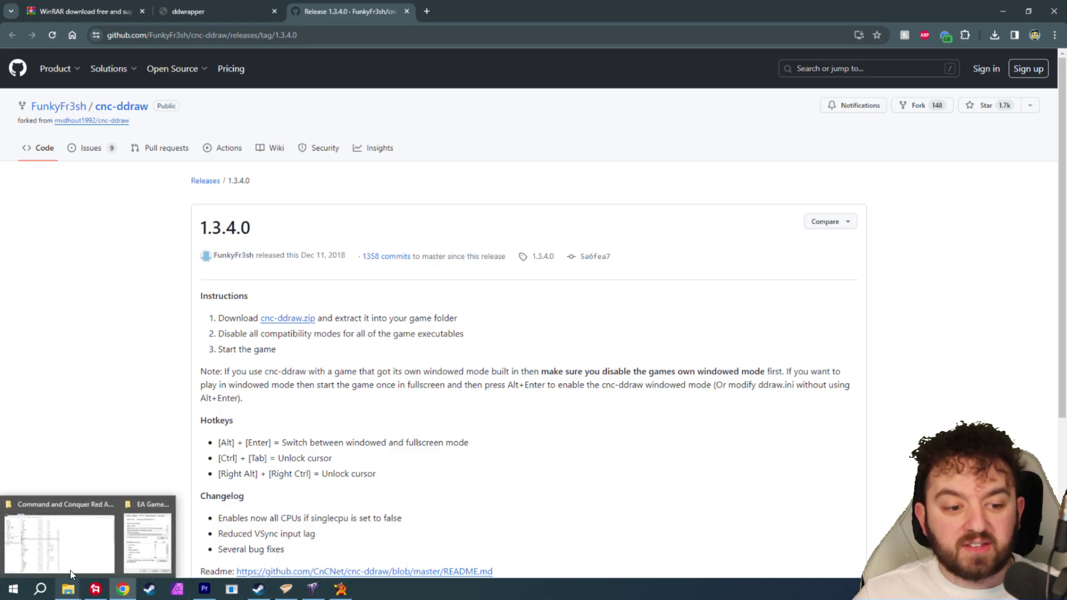
pyautogui.click(70, 570)
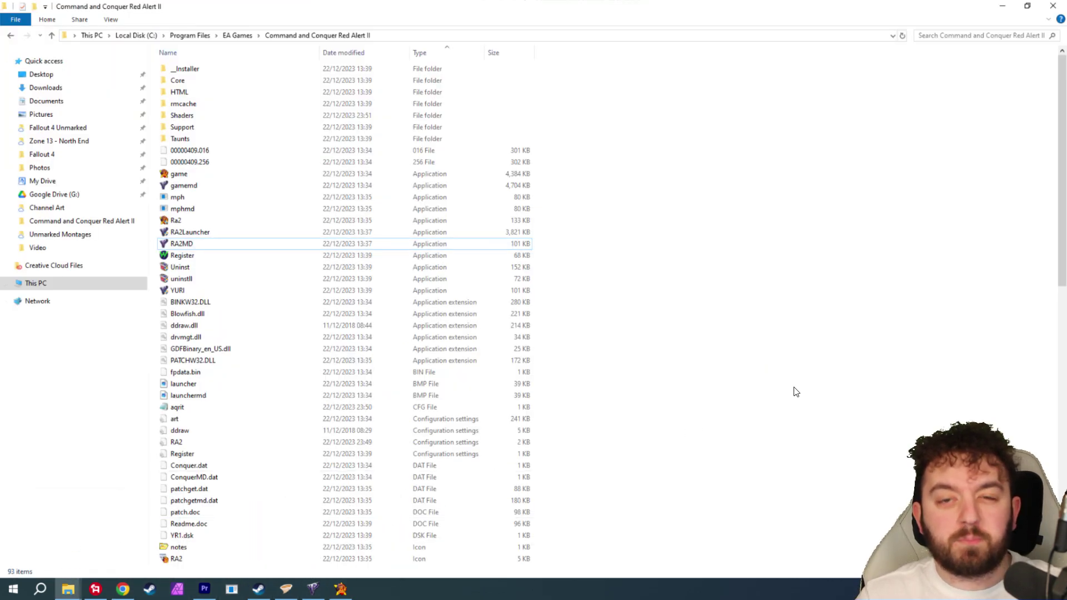